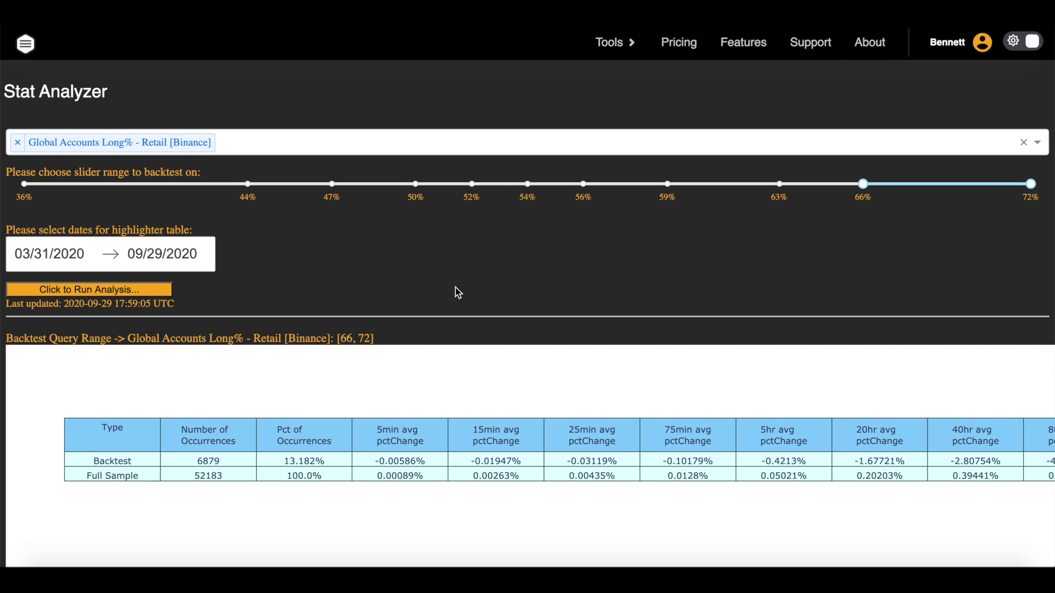
# Scroll through the price and retail long% charts for the 36–44% backtest results
pyautogui.scroll(-2, 520, 291)
pyautogui.scroll(-1, 522, 292)
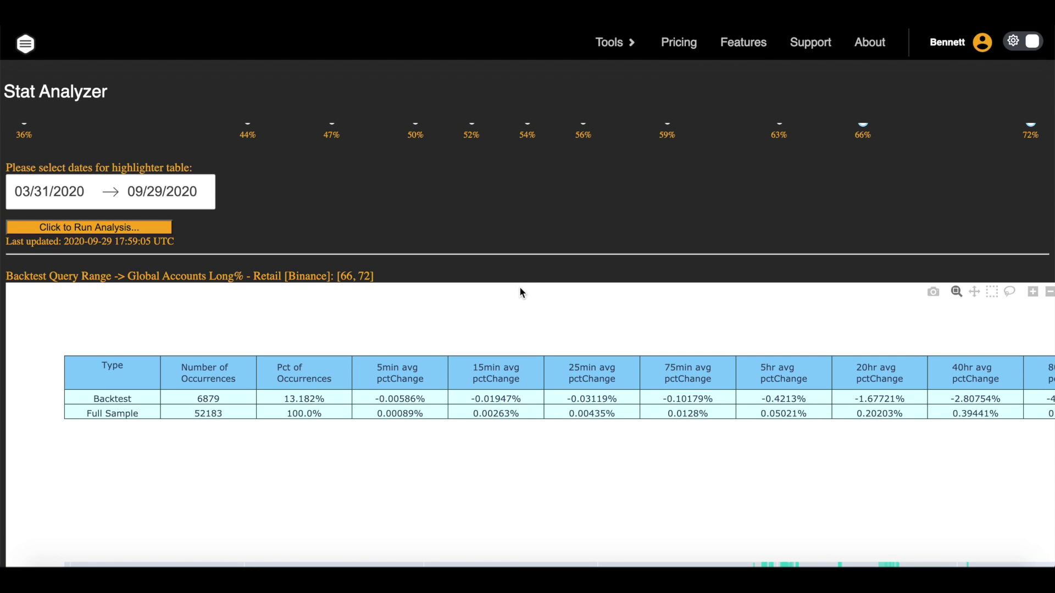
pyautogui.scroll(2, 522, 292)
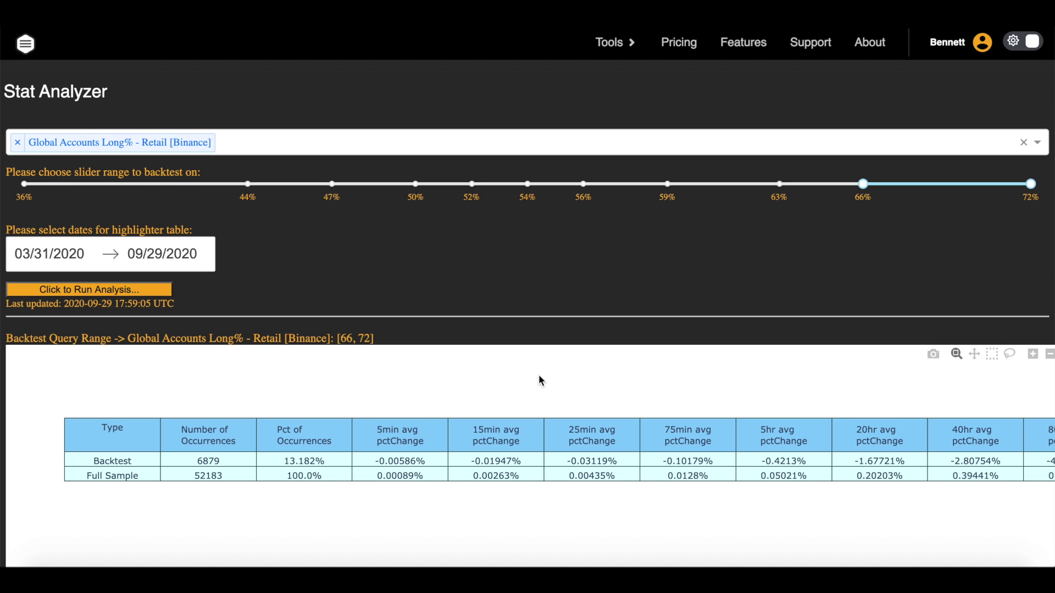
pyautogui.scroll(-2, 541, 381)
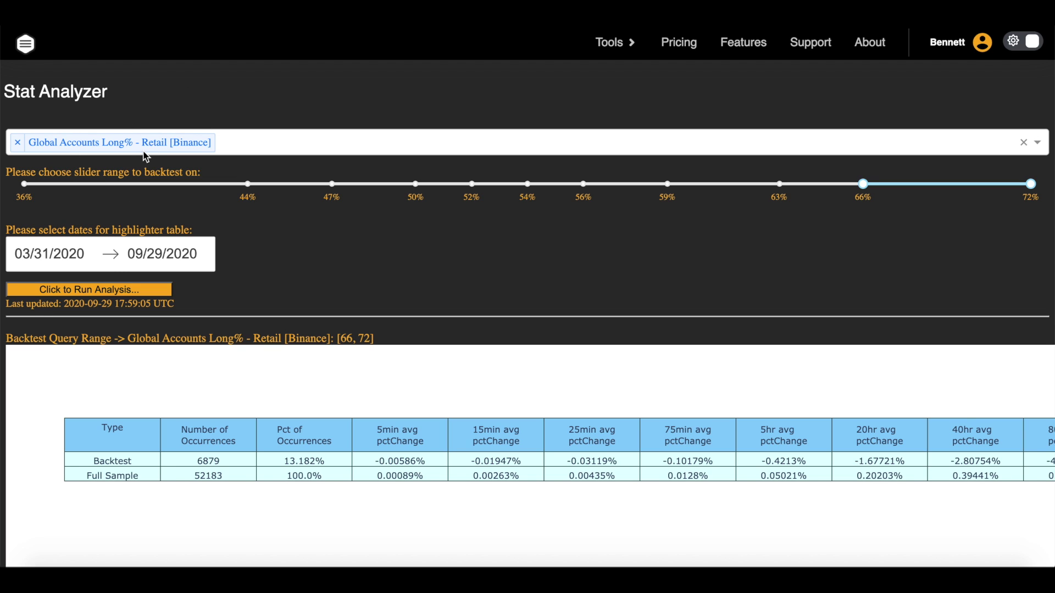
pyautogui.hscroll(2, 142, 152)
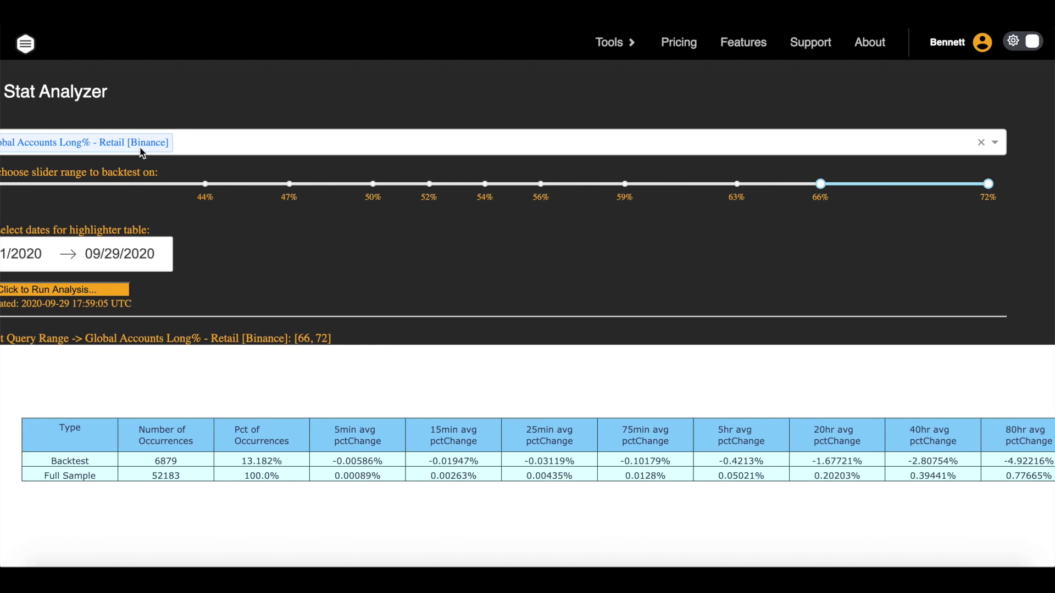
pyautogui.hscroll(-2, 220, 181)
pyautogui.hscroll(2, 494, 220)
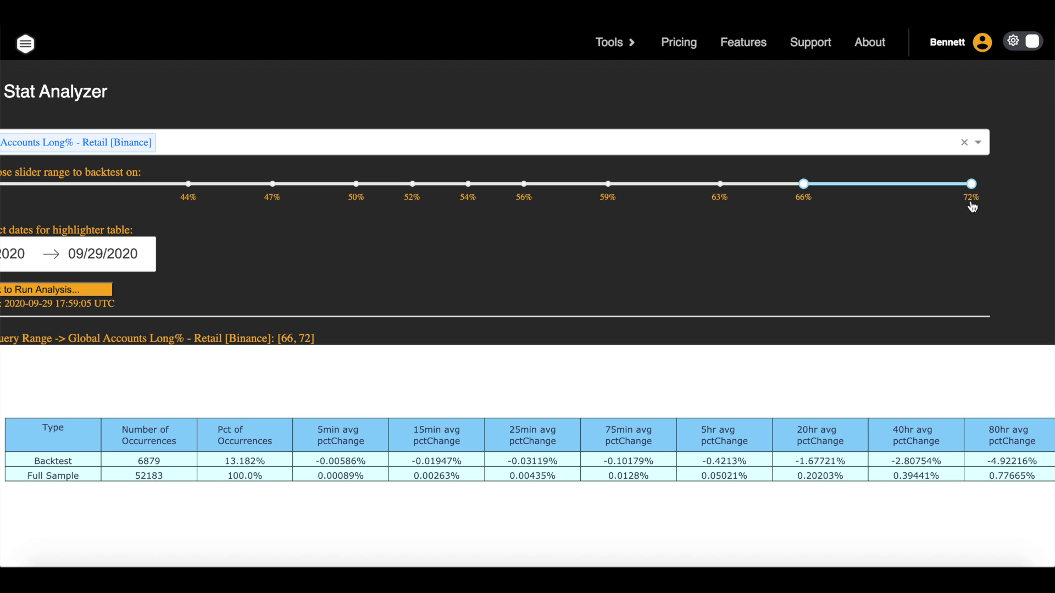
pyautogui.hscroll(-2, 636, 282)
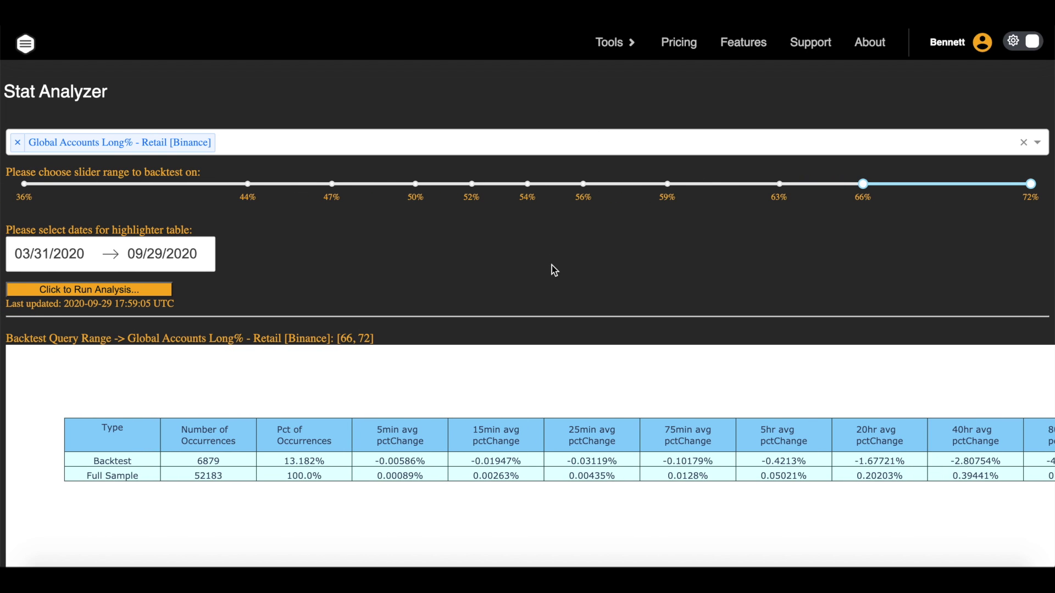
pyautogui.scroll(-2, 551, 263)
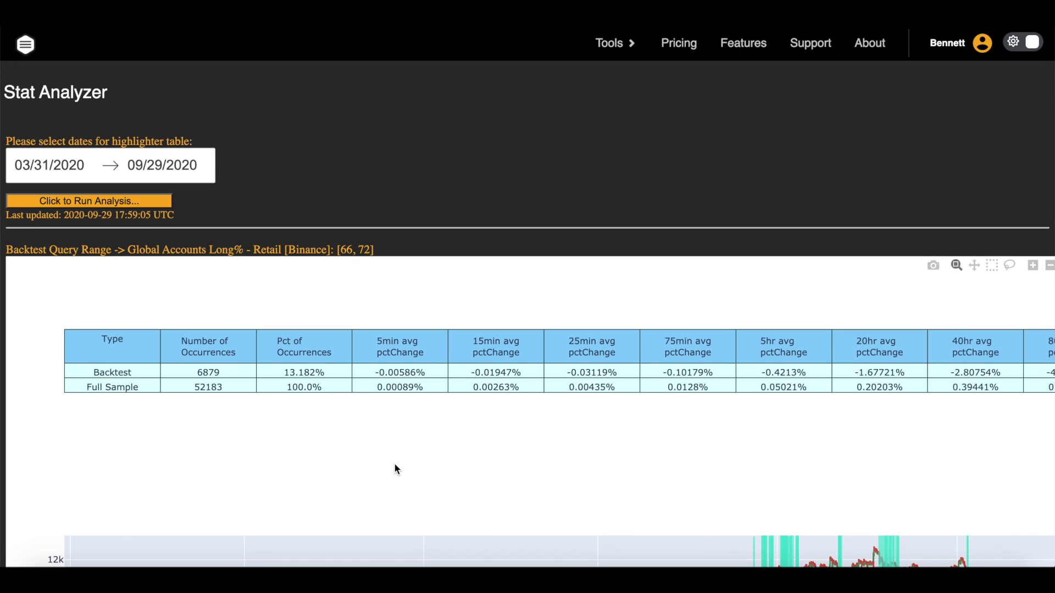
pyautogui.hscroll(2, 395, 467)
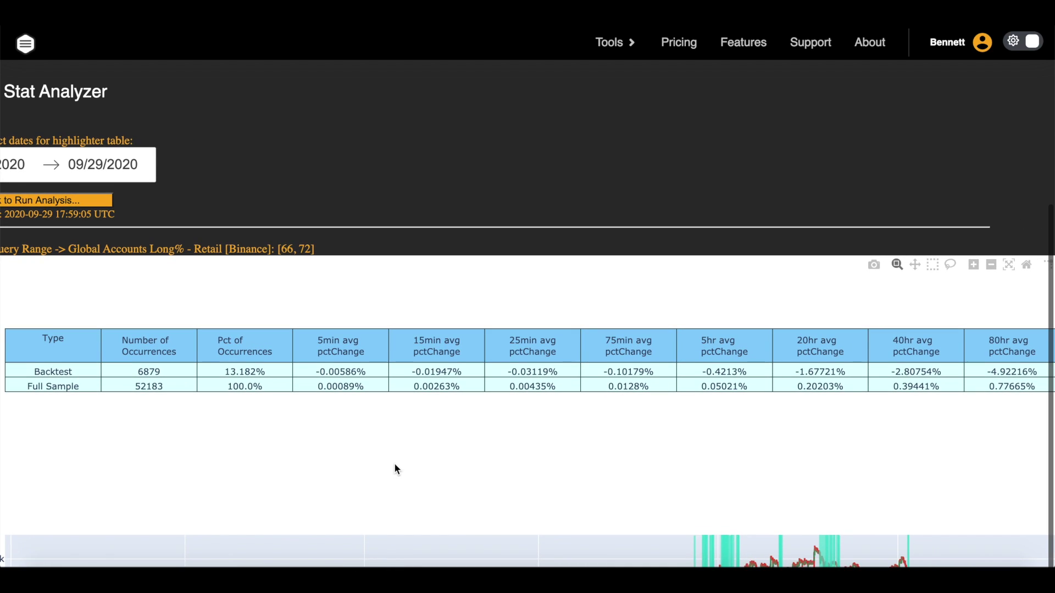
pyautogui.scroll(-1, 449, 426)
pyautogui.scroll(-1, 451, 427)
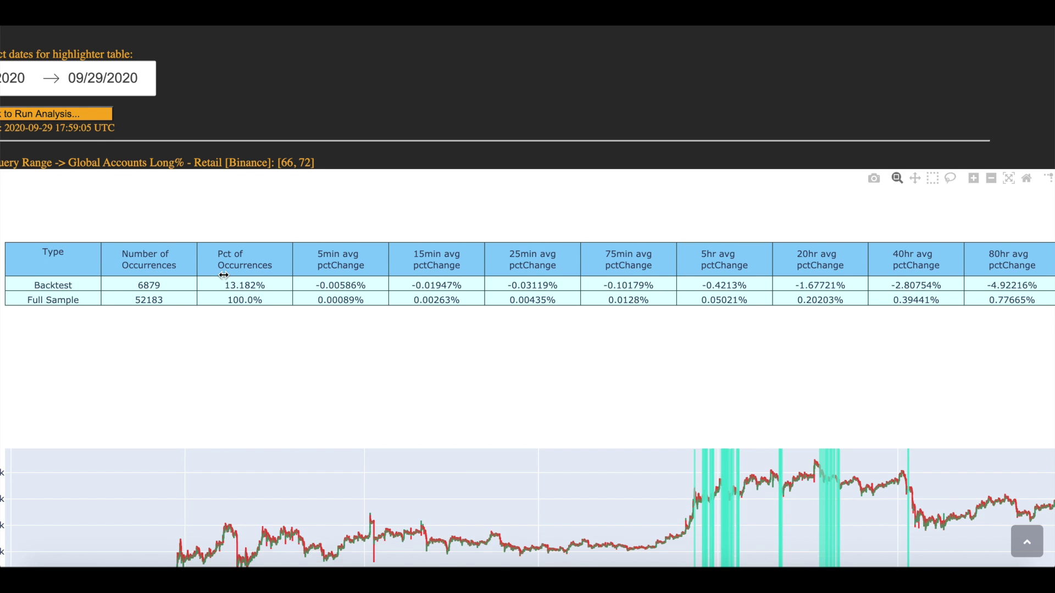
pyautogui.scroll(1, 146, 271)
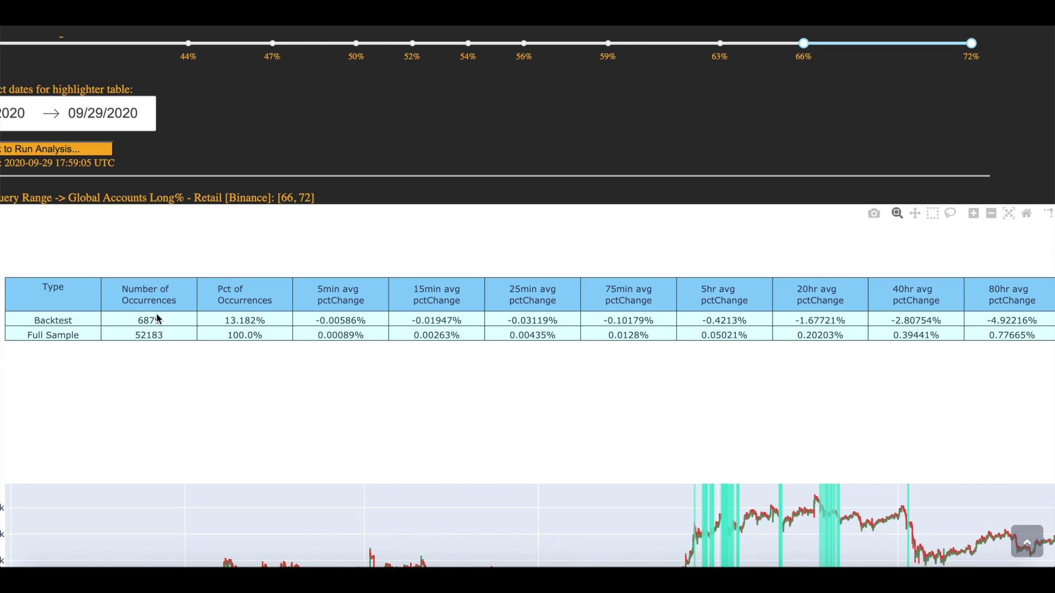
pyautogui.hscroll(1, 346, 291)
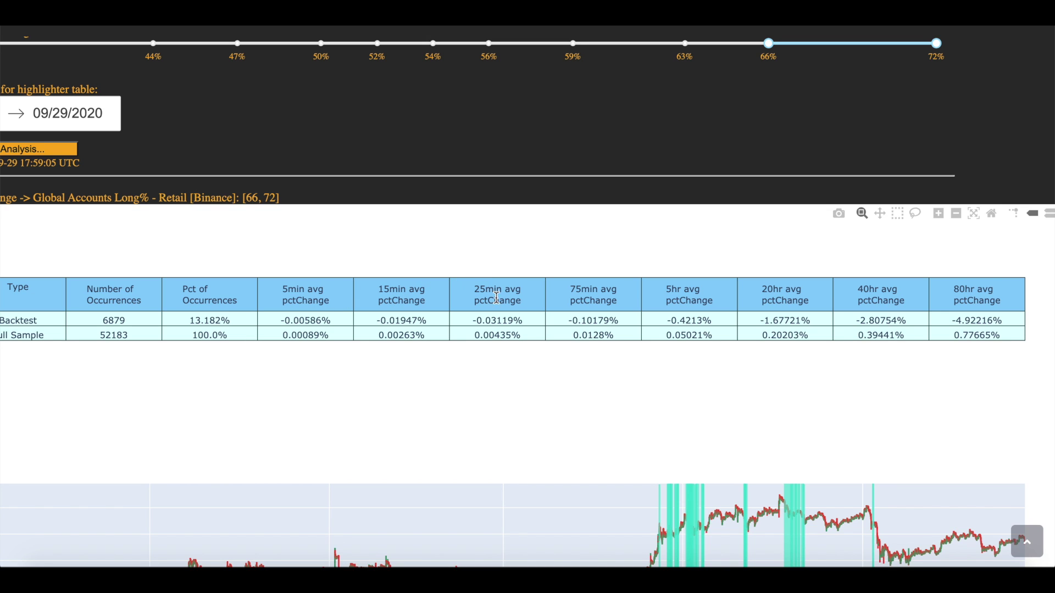
pyautogui.hscroll(1, 621, 299)
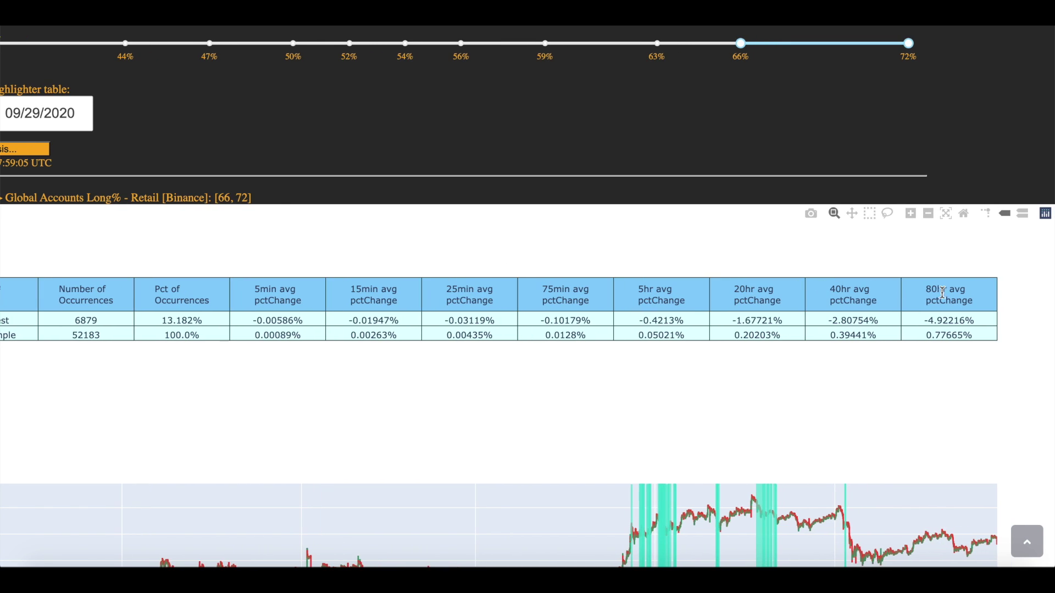
pyautogui.hscroll(-1, 352, 316)
pyautogui.scroll(1, 352, 316)
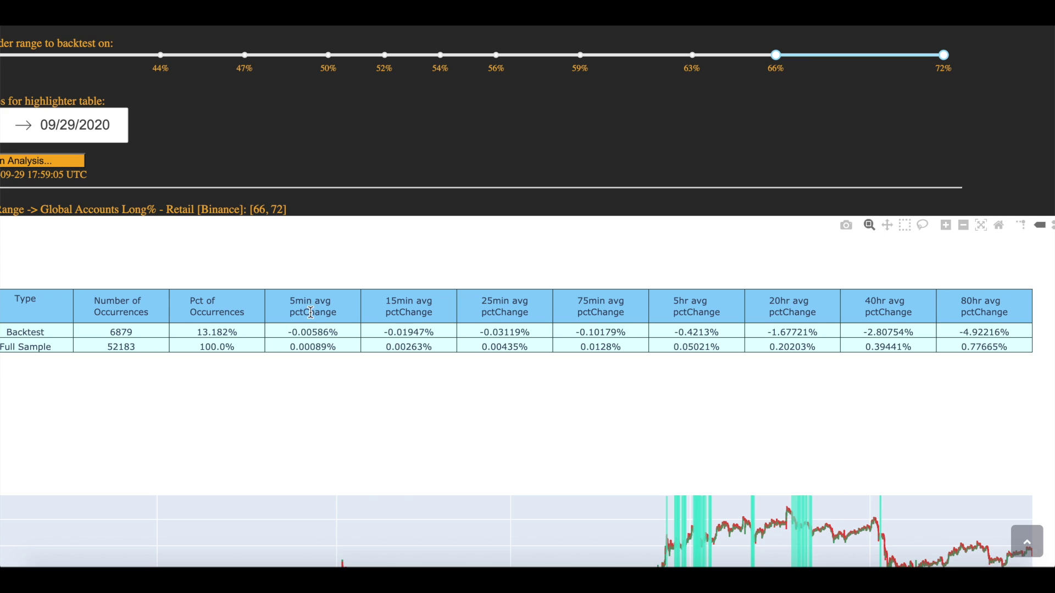
pyautogui.scroll(1, 310, 313)
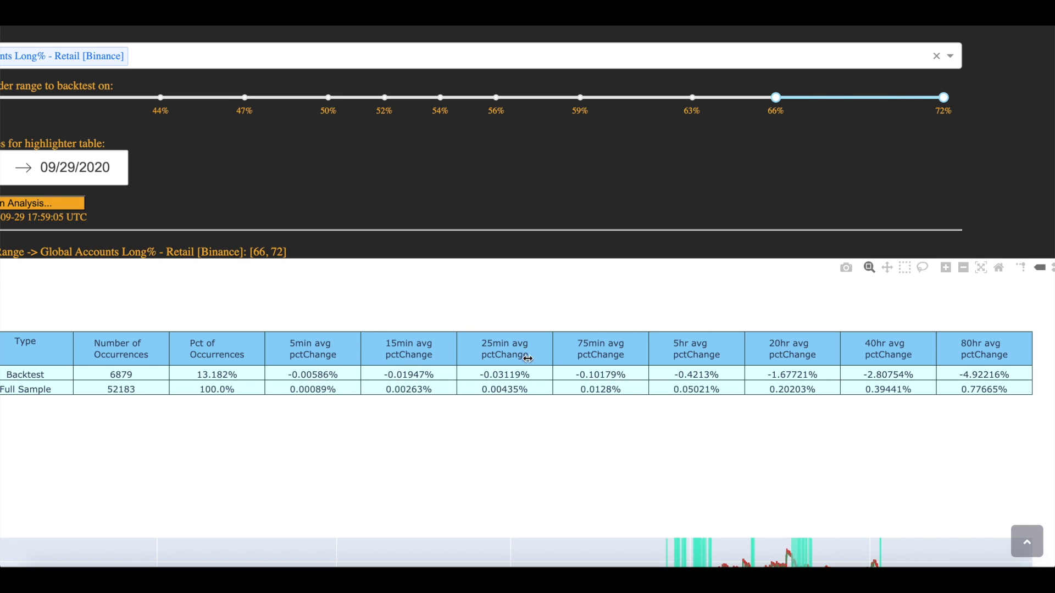
pyautogui.hscroll(1, 691, 360)
pyautogui.scroll(-1, 691, 360)
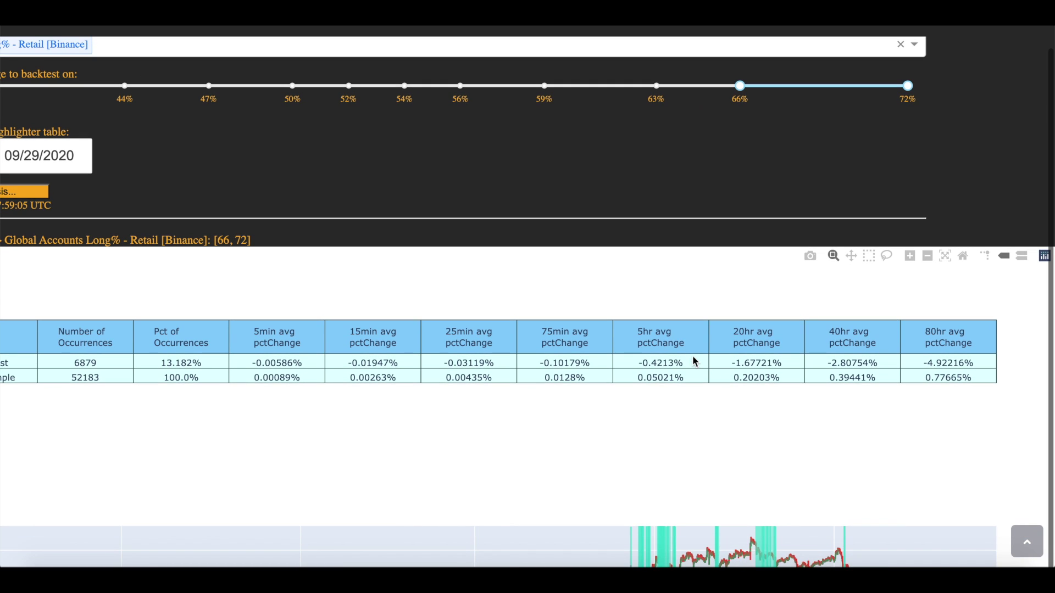
pyautogui.scroll(1, 705, 324)
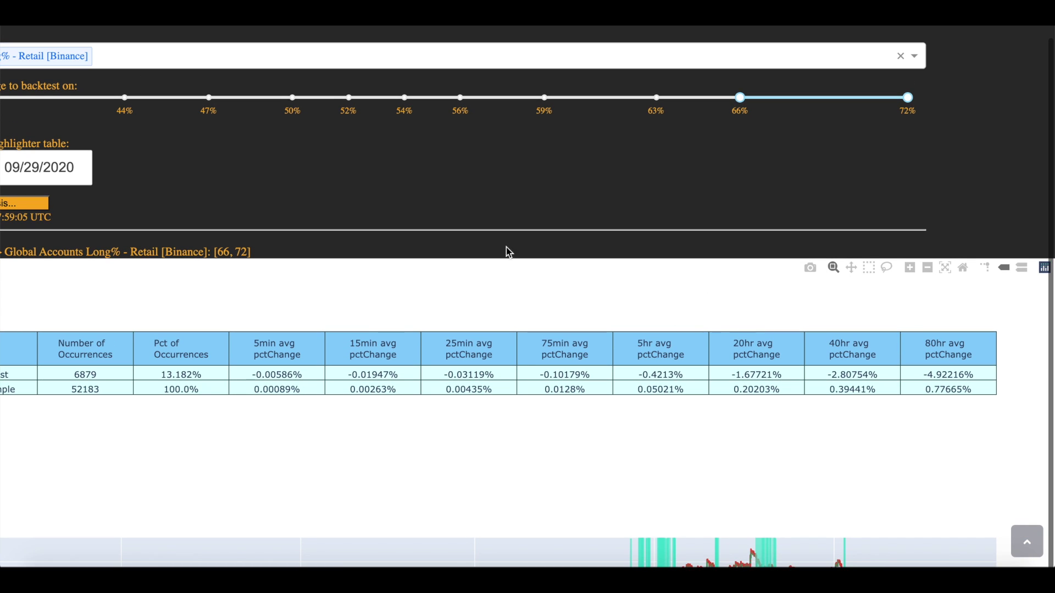
pyautogui.hscroll(-1, 497, 245)
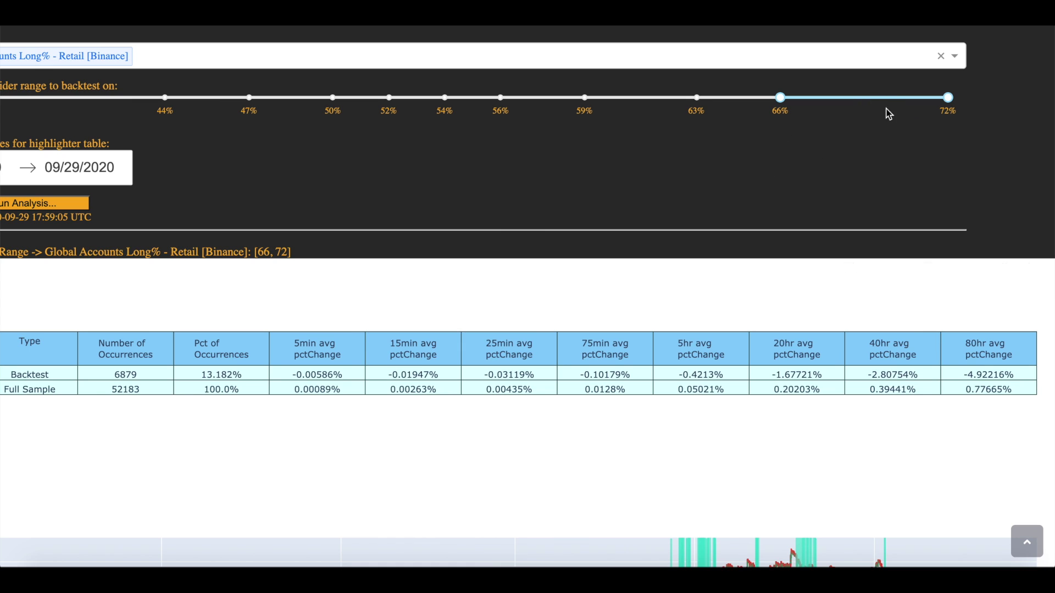
pyautogui.hscroll(1, 845, 160)
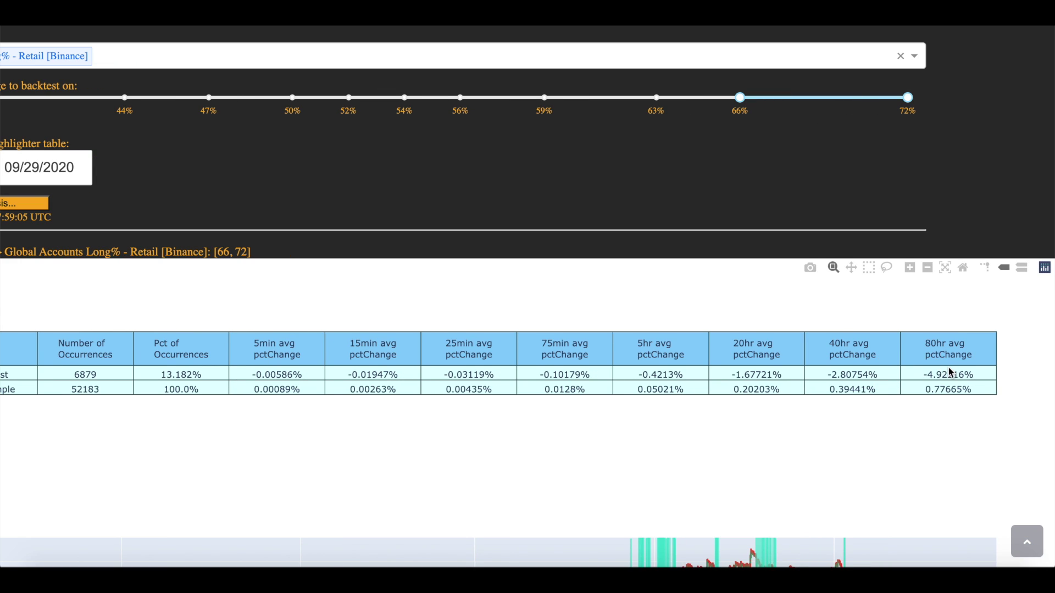
pyautogui.scroll(-1, 950, 365)
pyautogui.scroll(1, 944, 332)
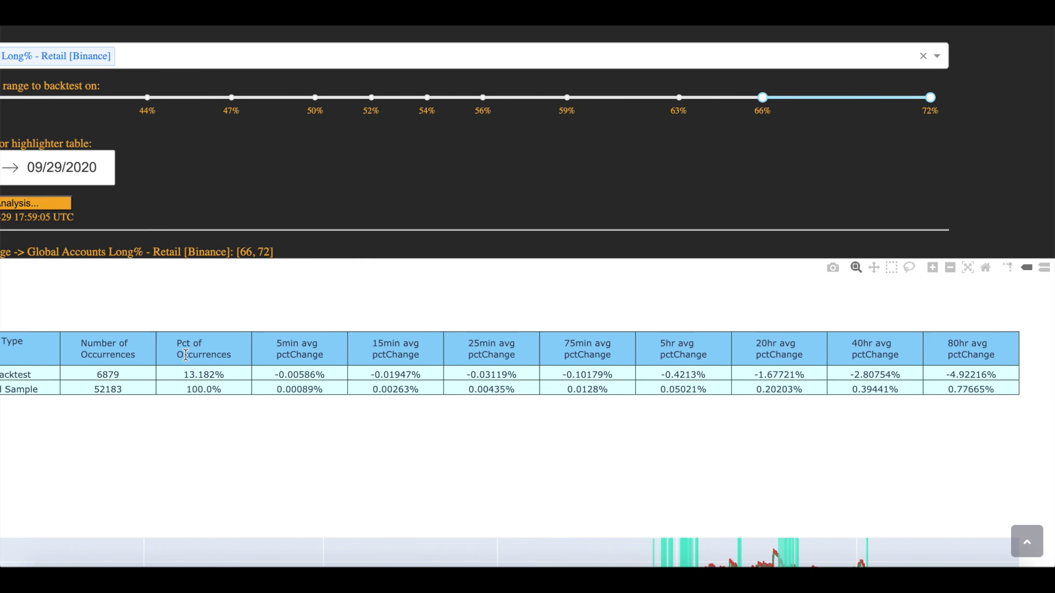
pyautogui.hscroll(1, 186, 355)
pyautogui.scroll(-3, 974, 389)
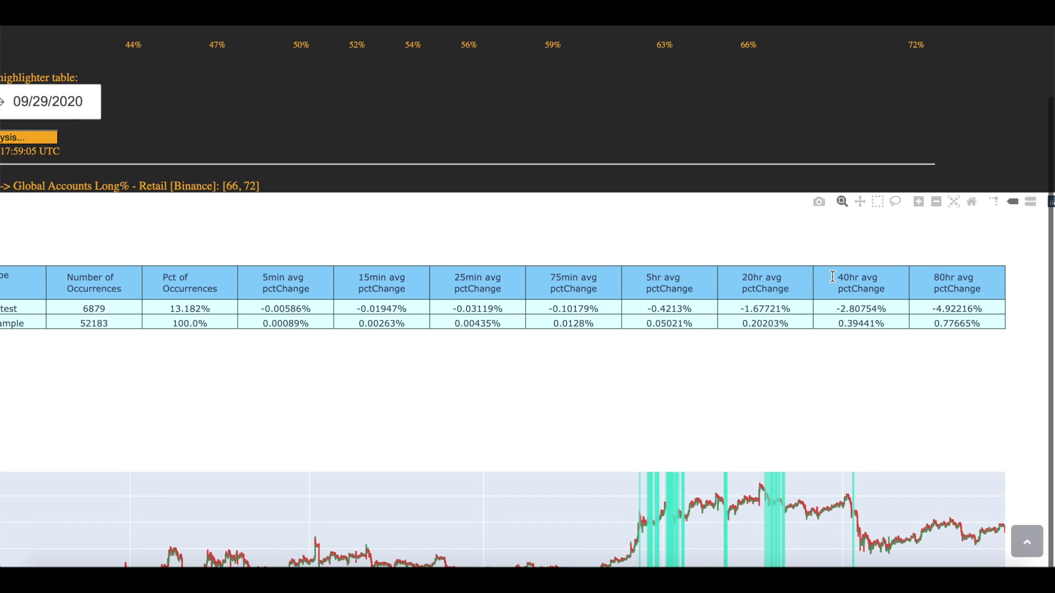
pyautogui.scroll(-7, 1028, 337)
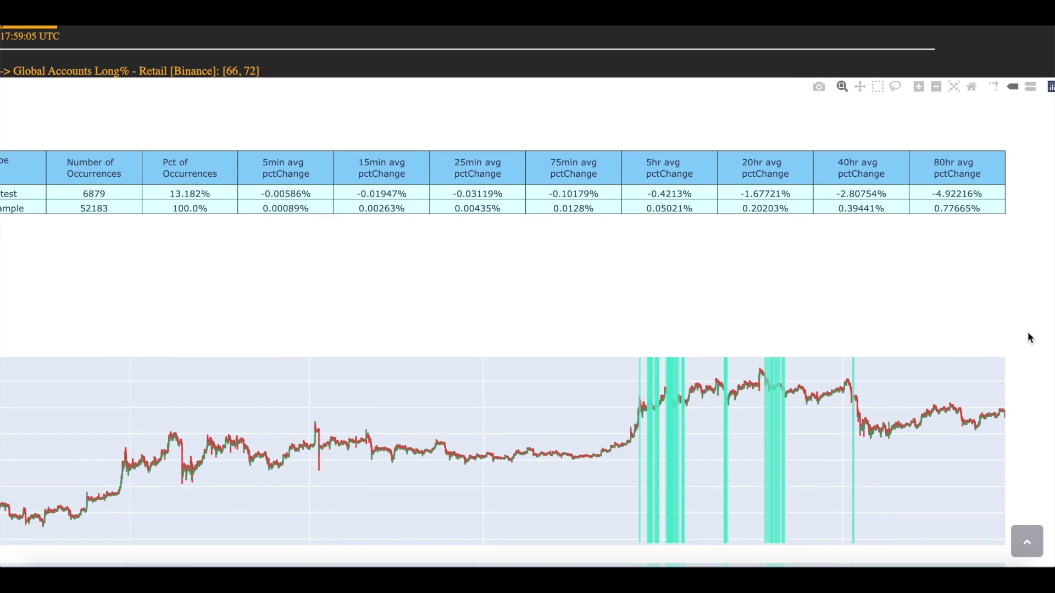
pyautogui.scroll(1, 1029, 337)
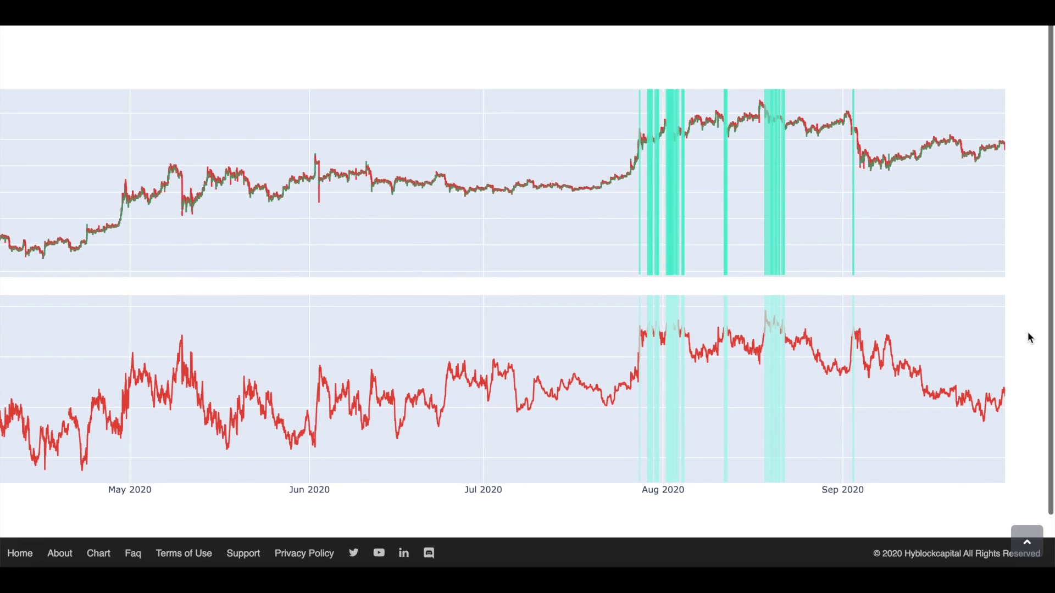
pyautogui.hscroll(-2, 1029, 337)
pyautogui.hscroll(1, 1028, 337)
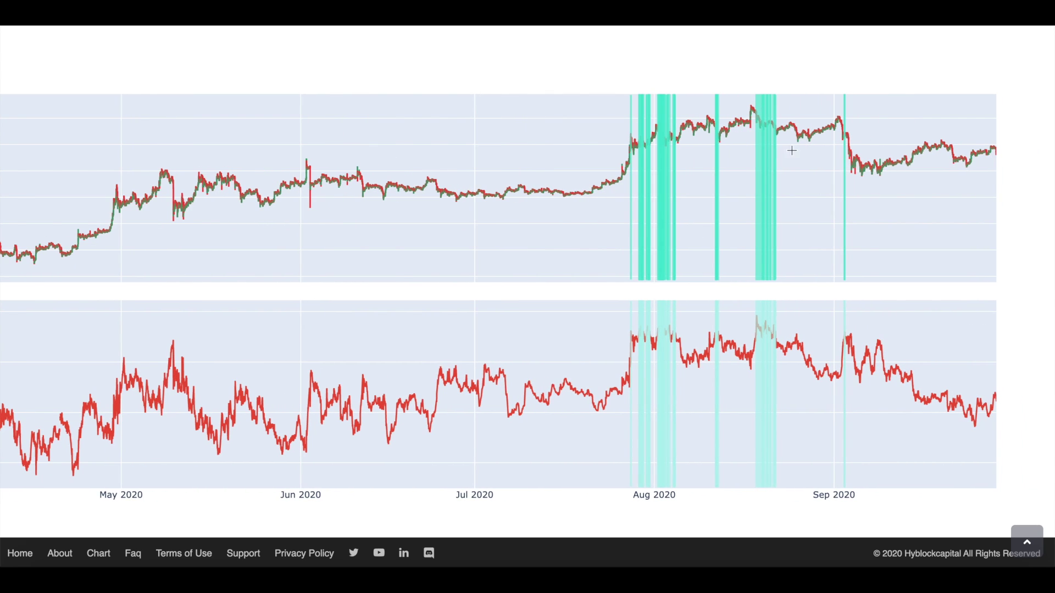
pyautogui.hscroll(-3, 789, 176)
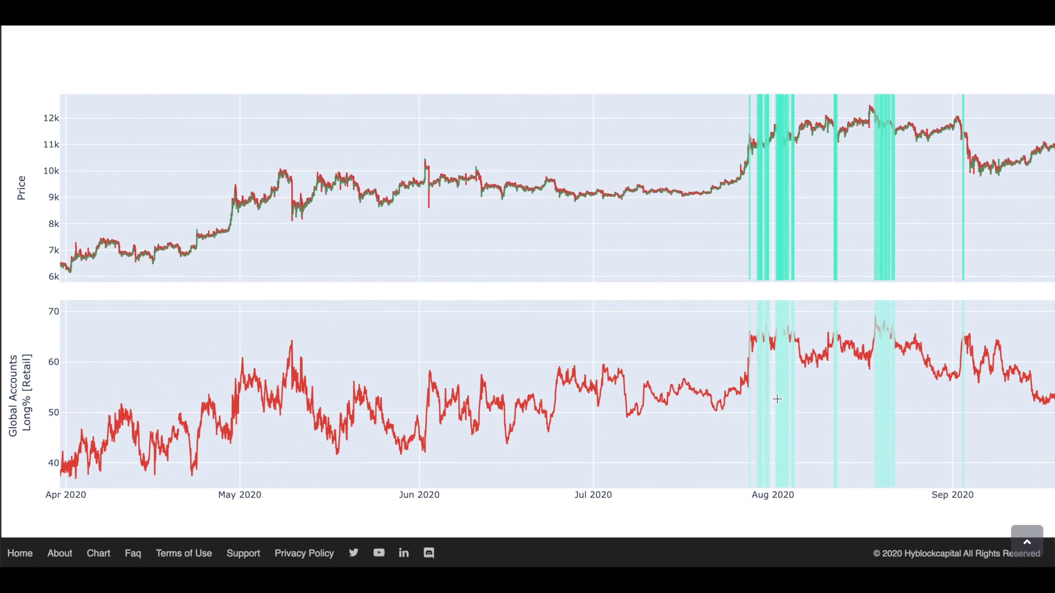
pyautogui.scroll(5, 777, 400)
pyautogui.scroll(2, 777, 399)
pyautogui.hscroll(3, 779, 399)
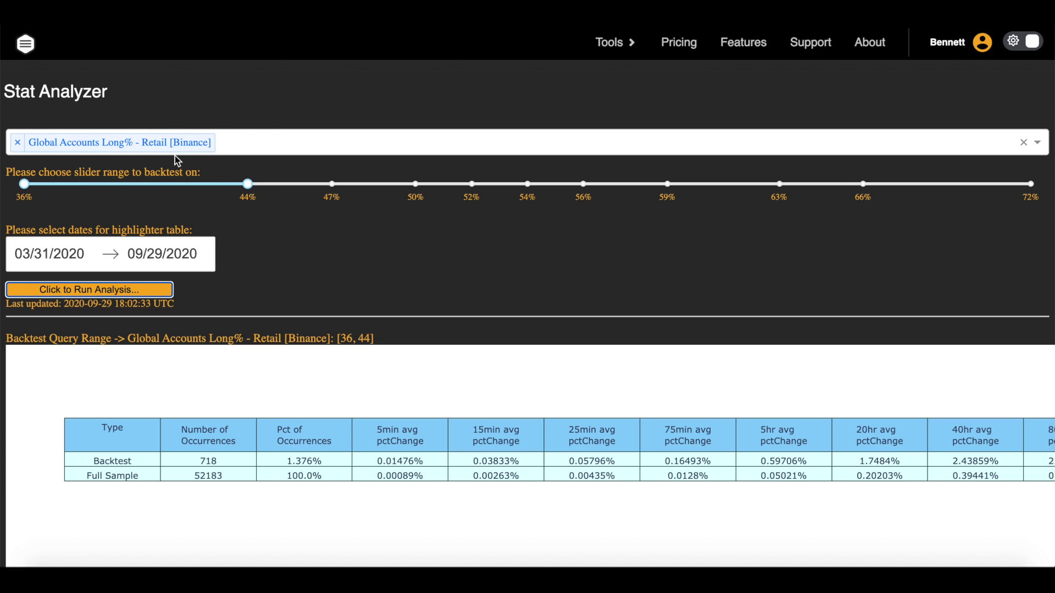
pyautogui.scroll(-3, 317, 209)
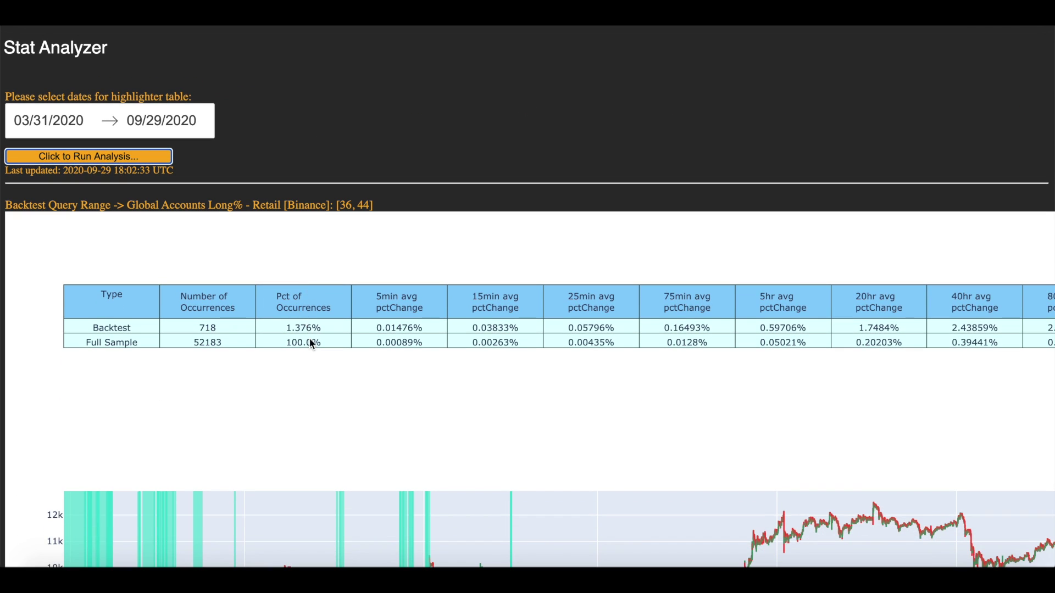
pyautogui.hscroll(3, 348, 348)
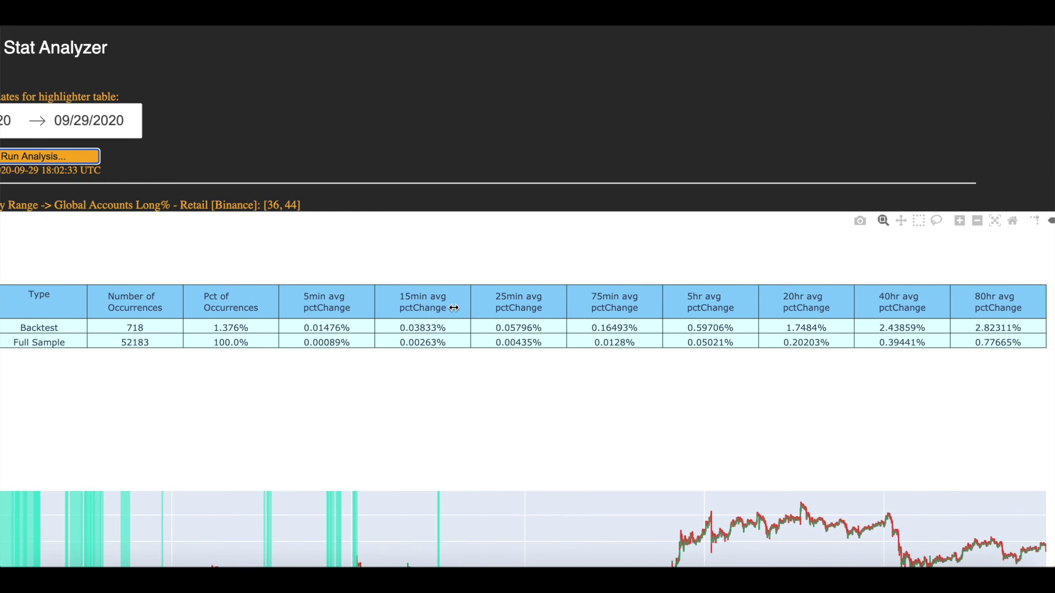
pyautogui.hscroll(2, 454, 309)
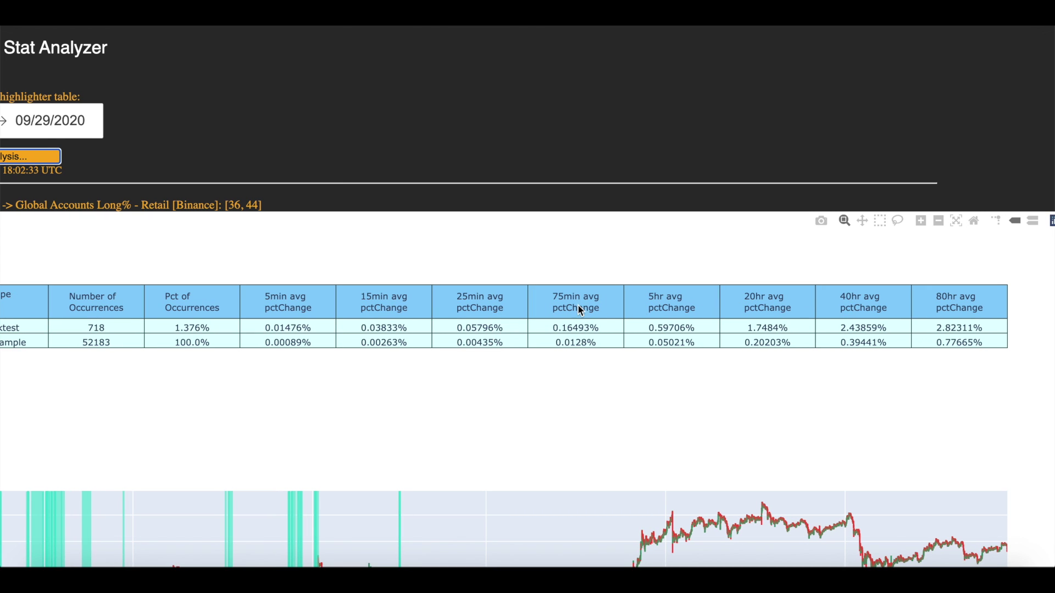
pyautogui.hscroll(-2, 904, 302)
pyautogui.scroll(1, 905, 302)
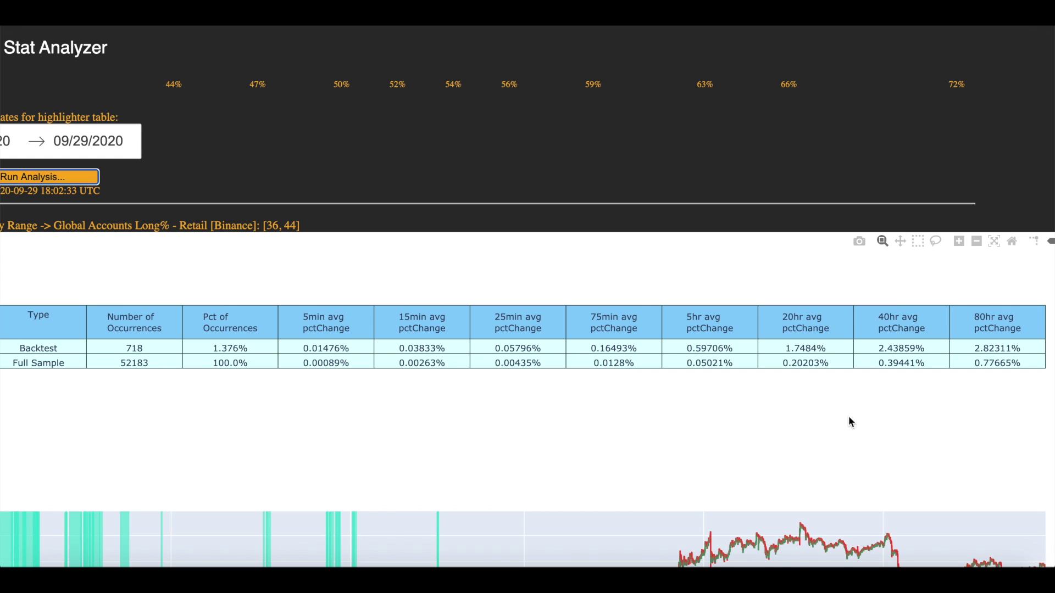
pyautogui.scroll(1, 849, 418)
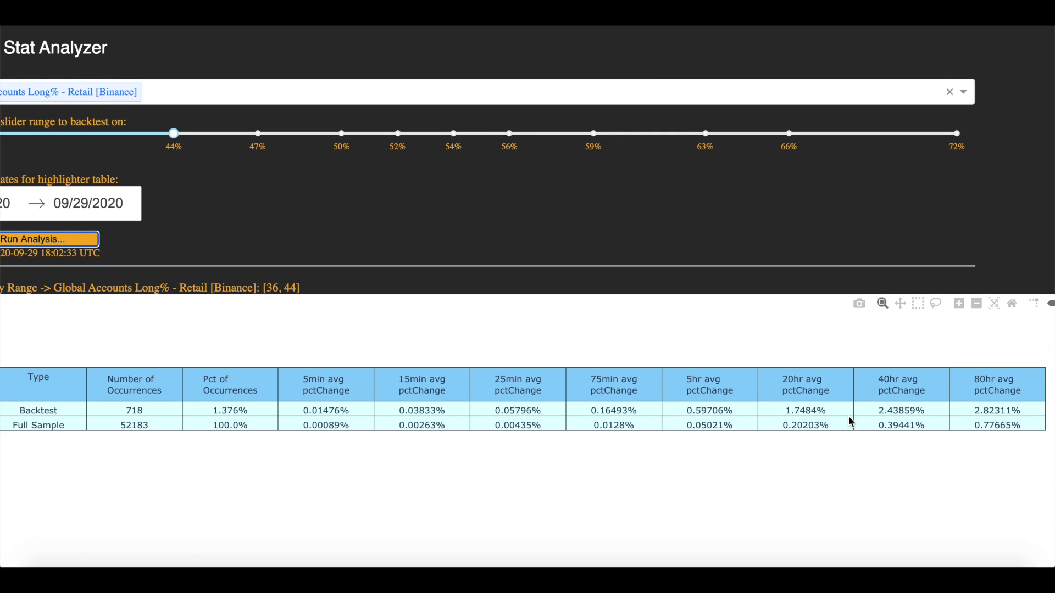
pyautogui.hscroll(-2, 848, 416)
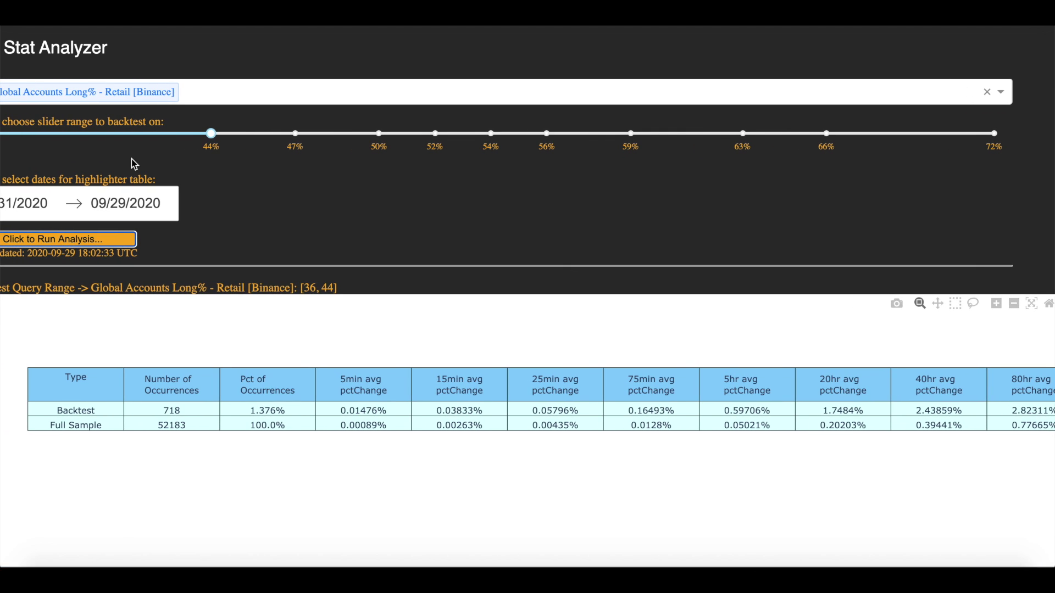
pyautogui.hscroll(-1, 132, 163)
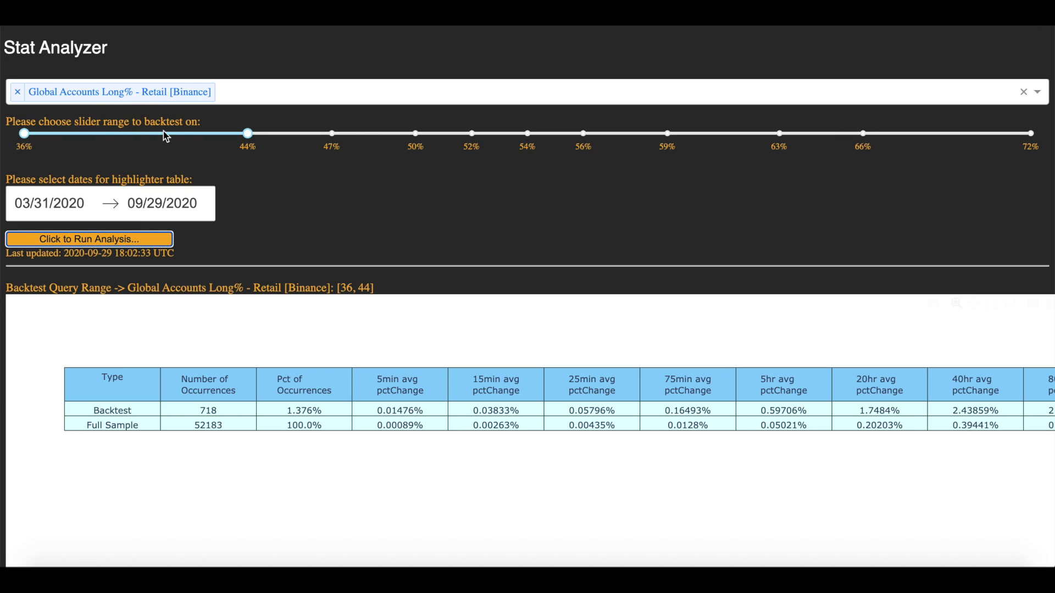
pyautogui.scroll(-2, 359, 369)
pyautogui.hscroll(2, 360, 376)
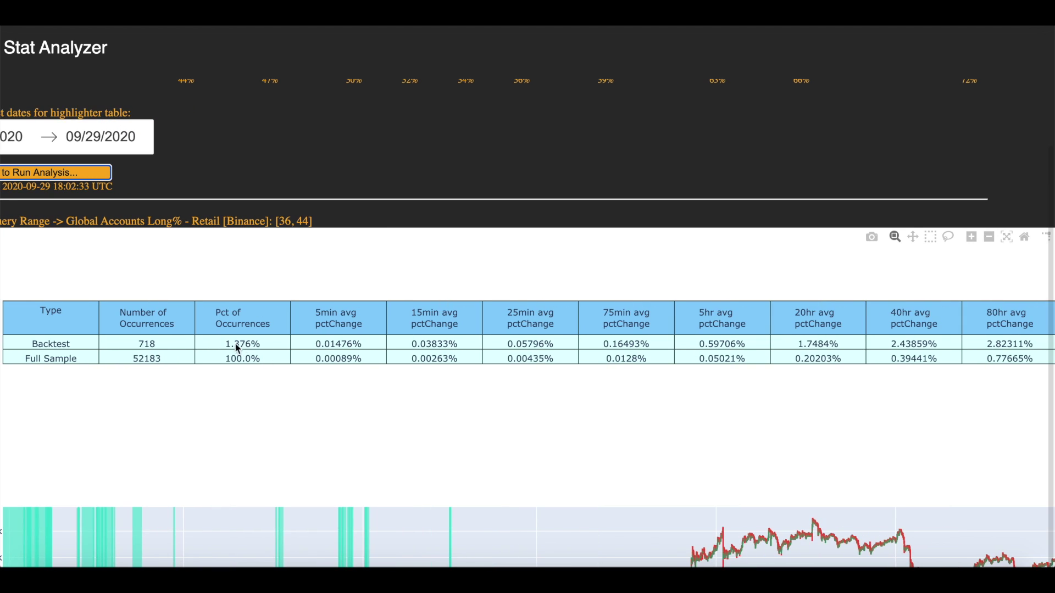
pyautogui.hscroll(2, 779, 306)
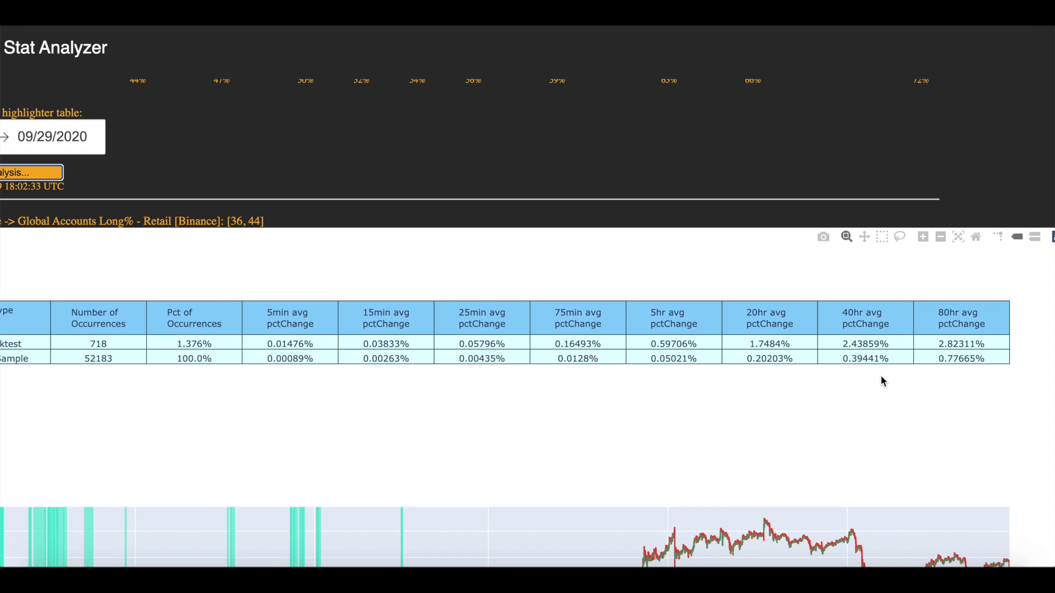
pyautogui.scroll(1, 881, 378)
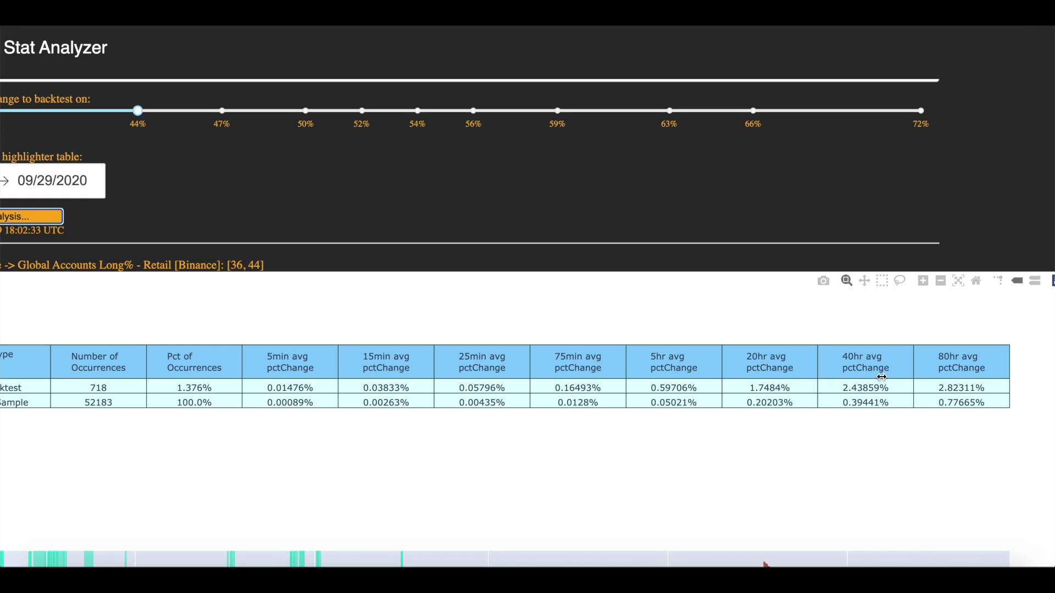
pyautogui.hscroll(-3, 881, 377)
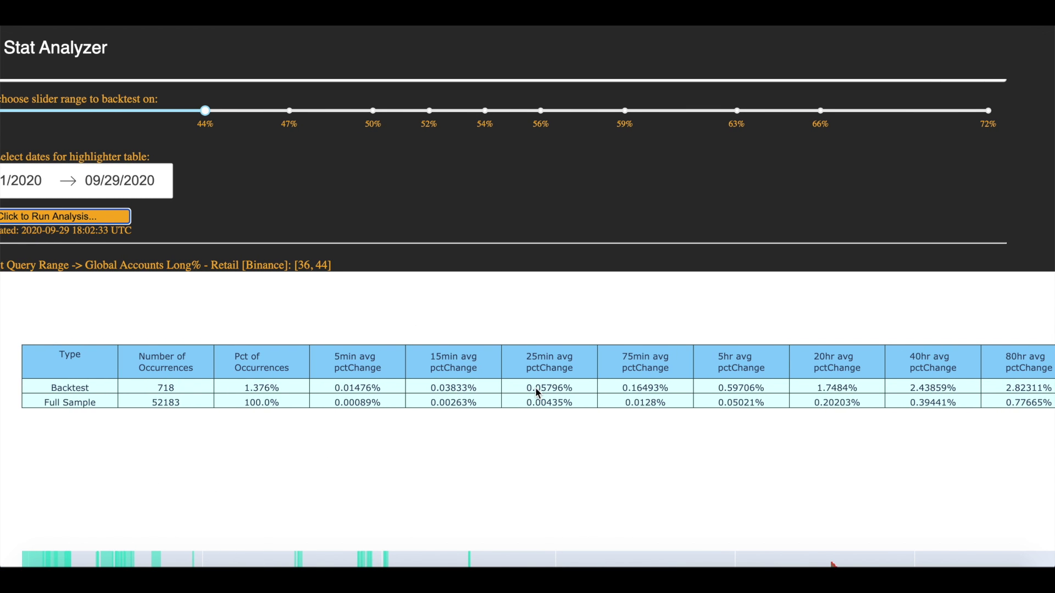
pyautogui.hscroll(3, 756, 390)
pyautogui.scroll(1, 756, 390)
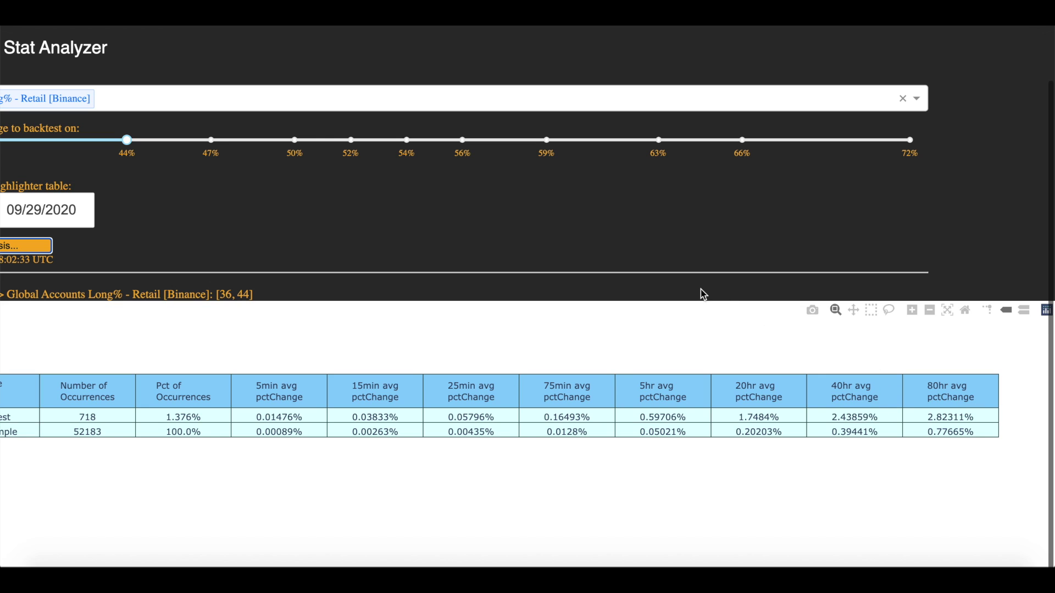
pyautogui.hscroll(-5, 703, 295)
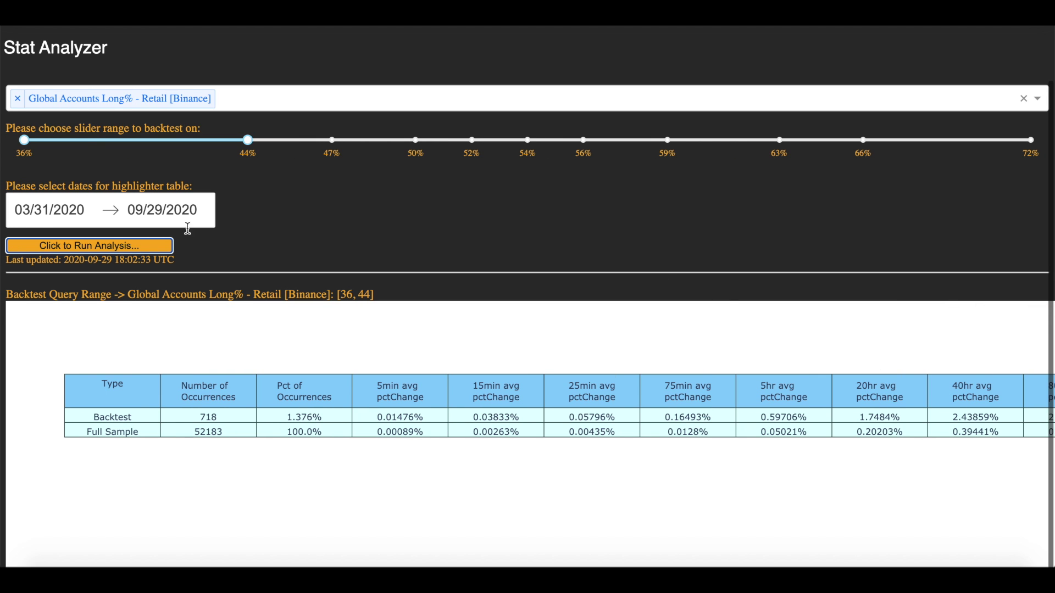
pyautogui.scroll(-2, 285, 259)
pyautogui.scroll(-2, 228, 156)
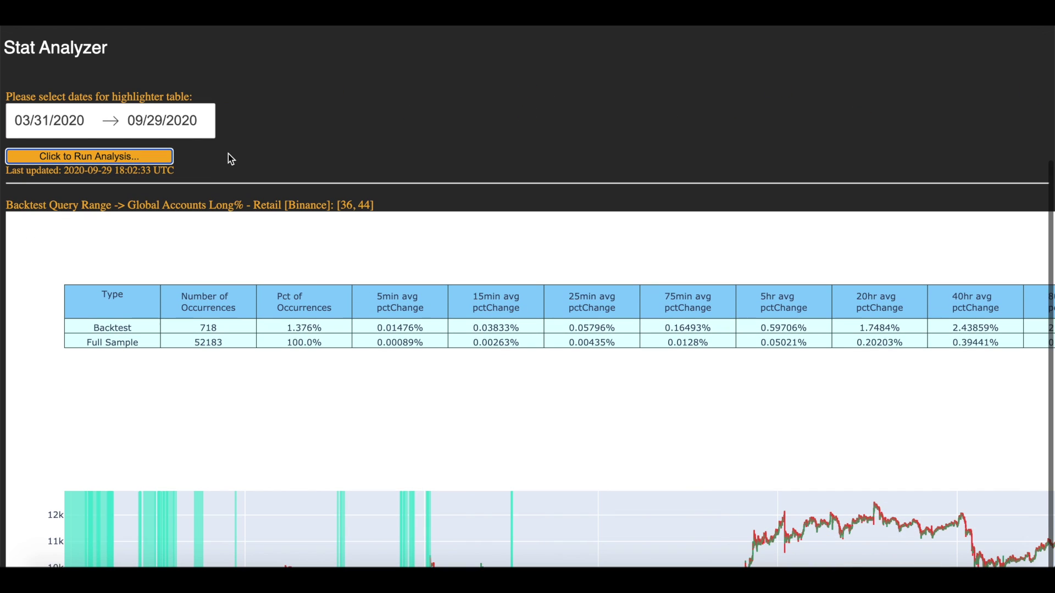
# Scroll down to the -0.3 to -0.18 funding rate results showing 96 occurrences
pyautogui.scroll(-7, 536, 324)
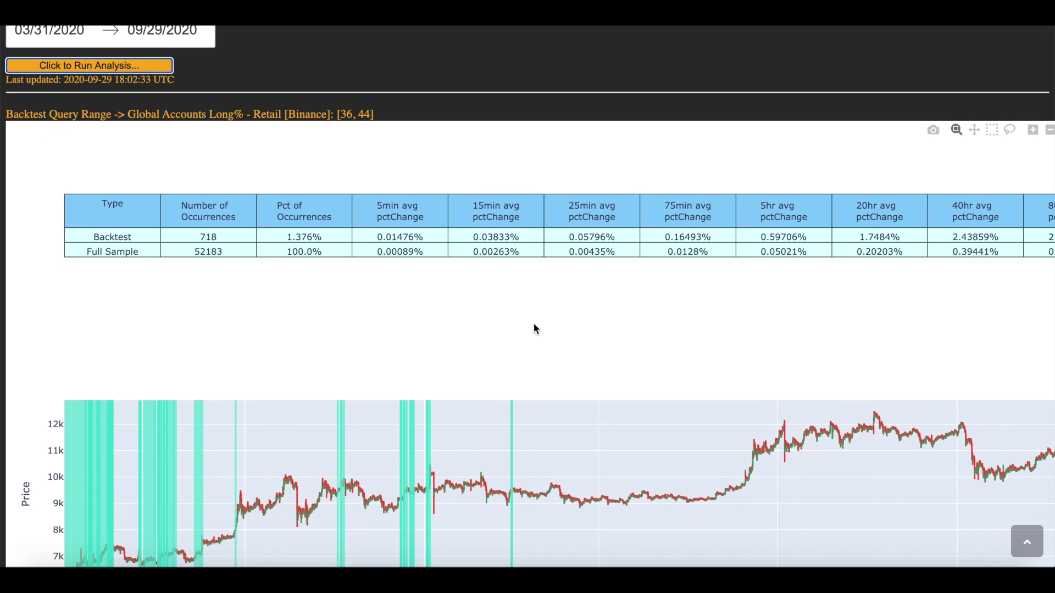
pyautogui.scroll(-5, 591, 226)
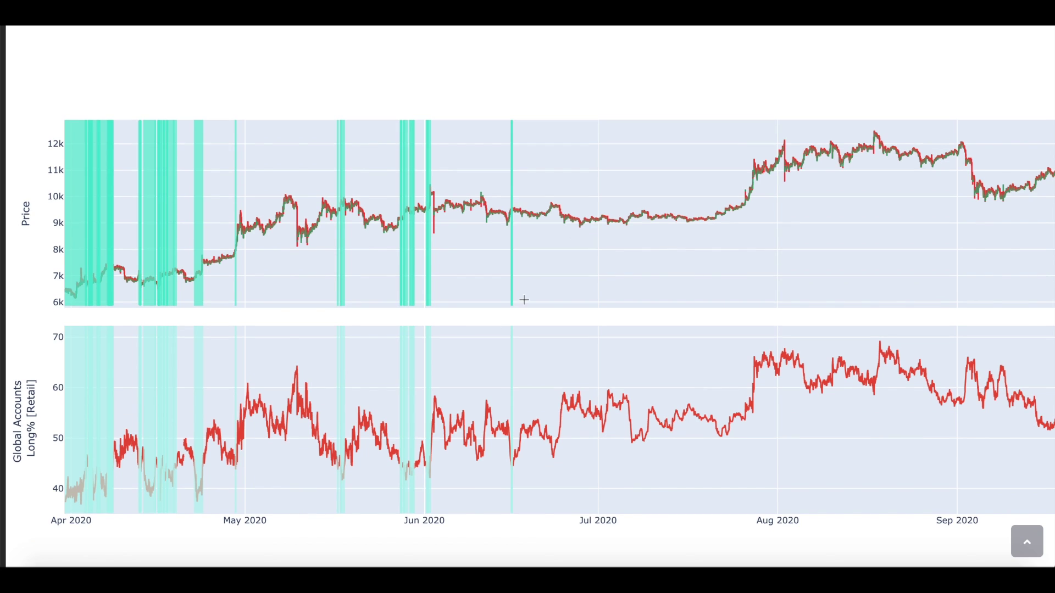
pyautogui.hscroll(2, 476, 318)
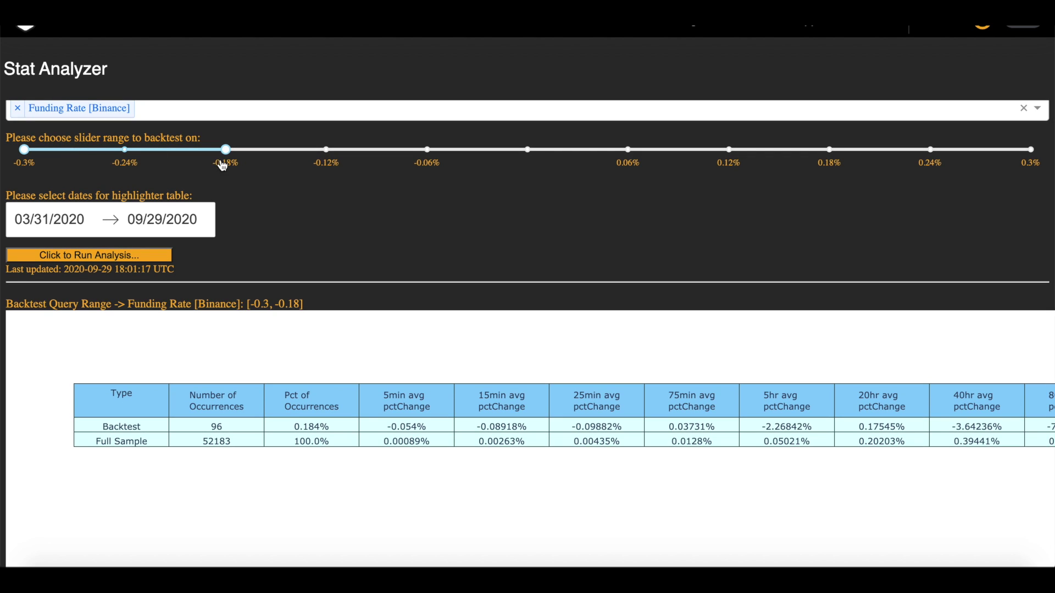
pyautogui.scroll(-2, 366, 274)
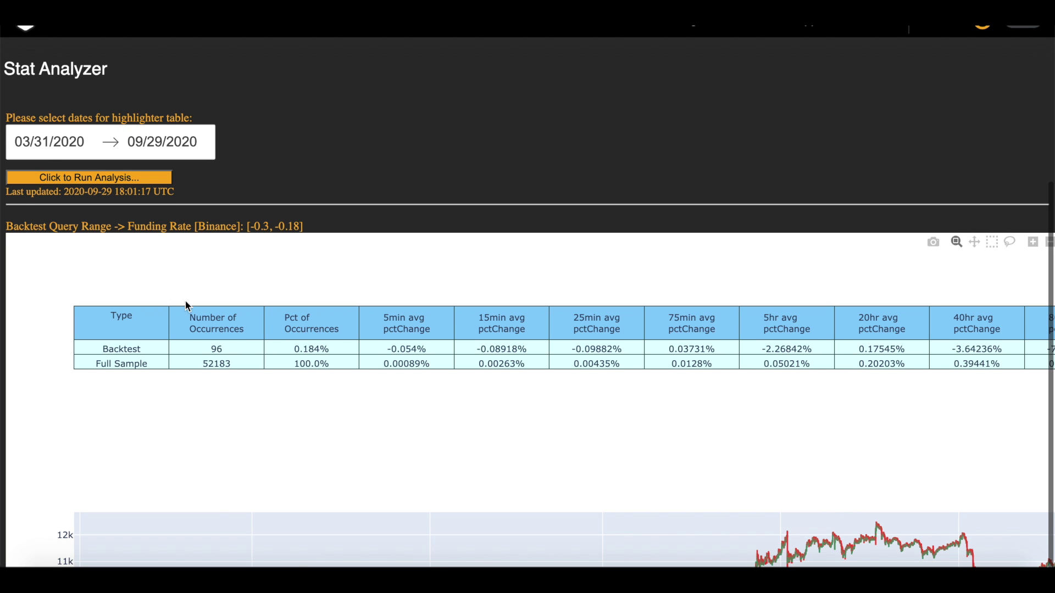
pyautogui.scroll(-1, 187, 306)
pyautogui.hscroll(1, 356, 383)
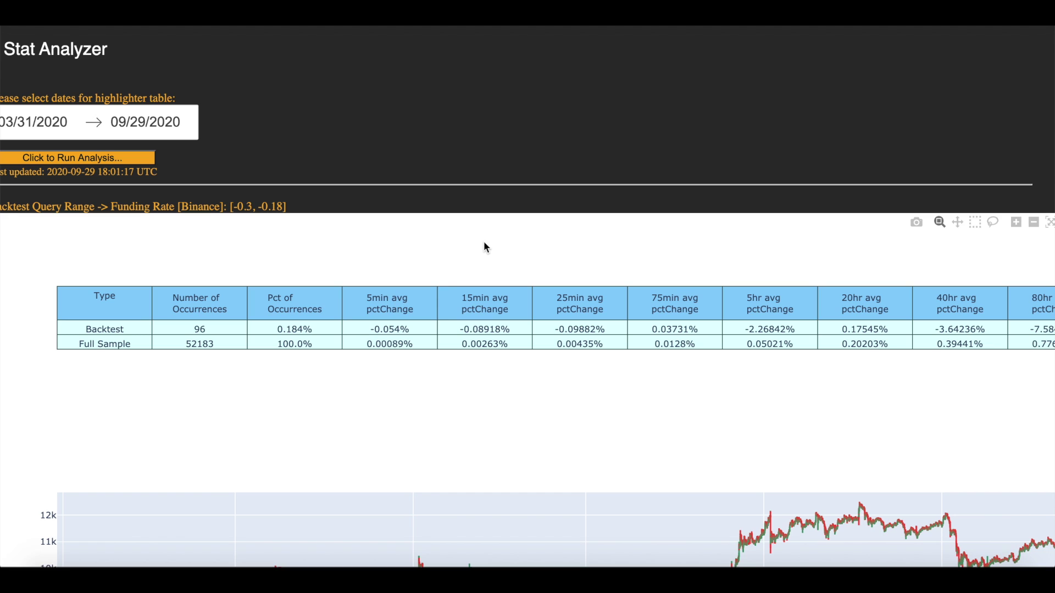
pyautogui.hscroll(3, 306, 348)
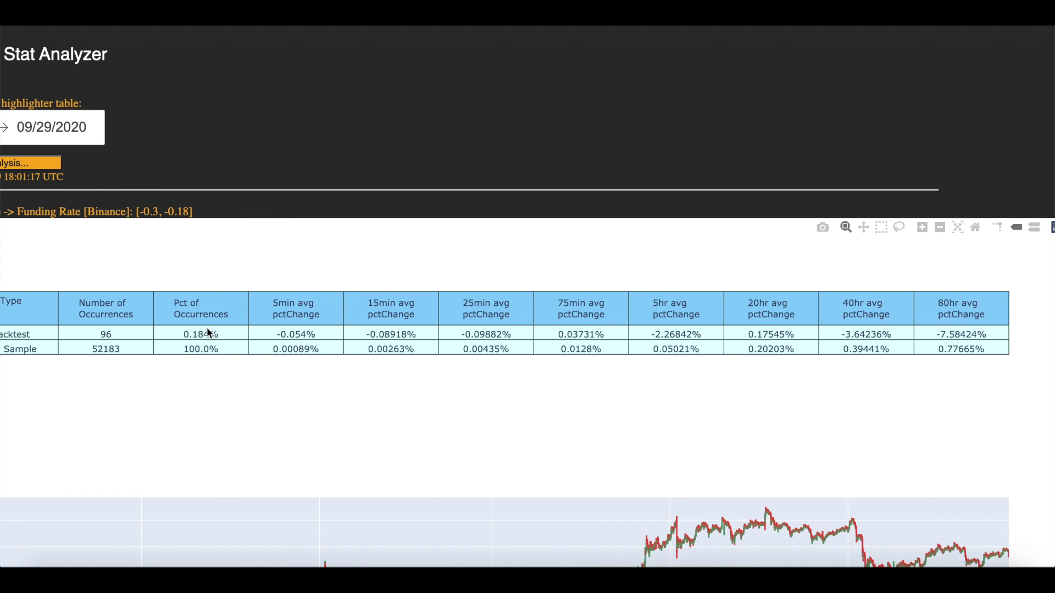
pyautogui.hscroll(1, 723, 325)
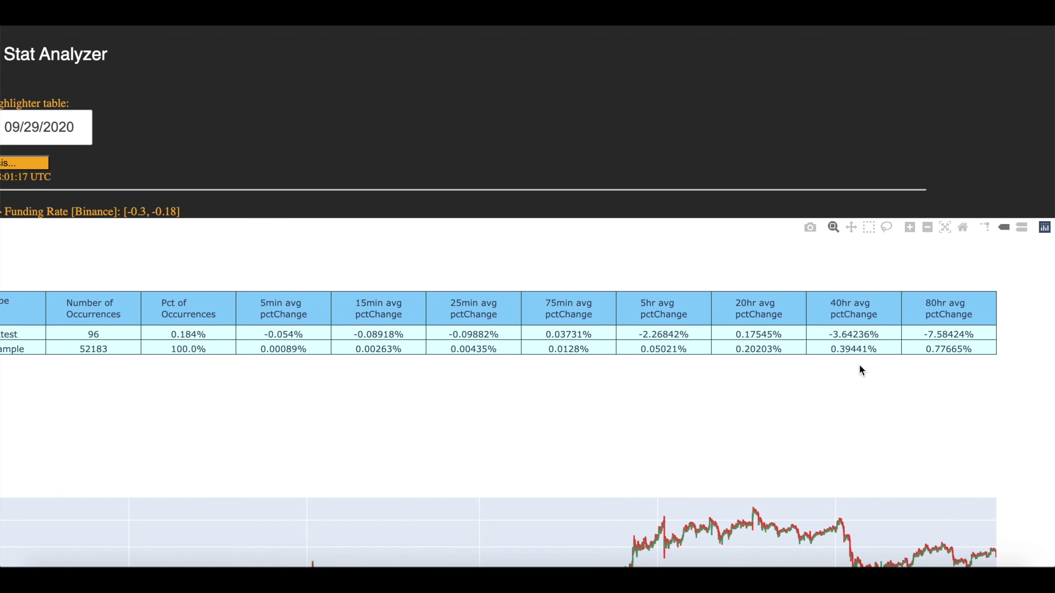
pyautogui.scroll(-4, 859, 365)
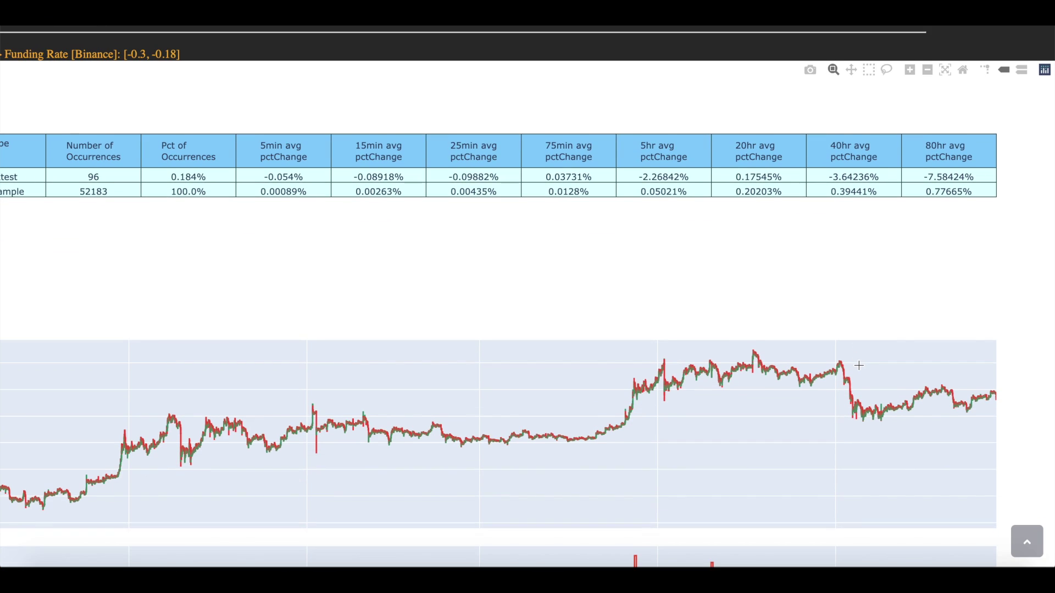
pyautogui.scroll(-3, 823, 293)
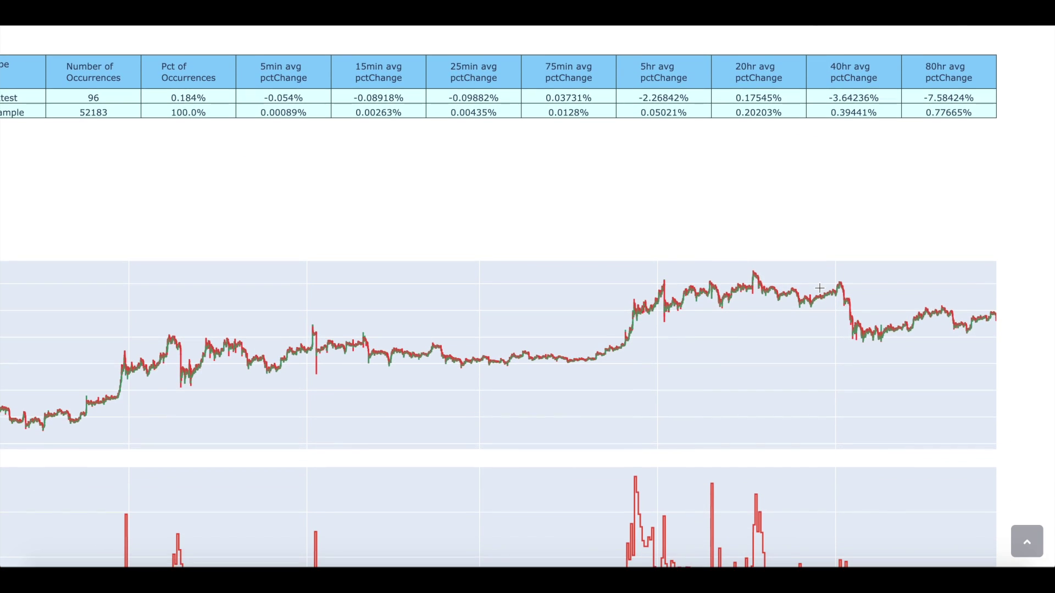
pyautogui.scroll(2, 730, 218)
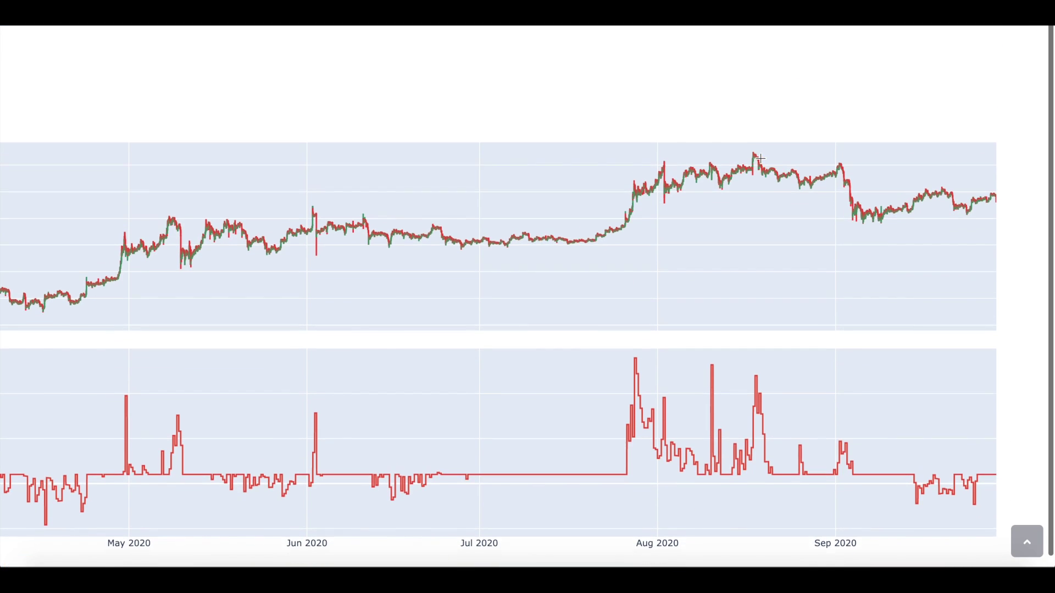
pyautogui.scroll(4, 728, 218)
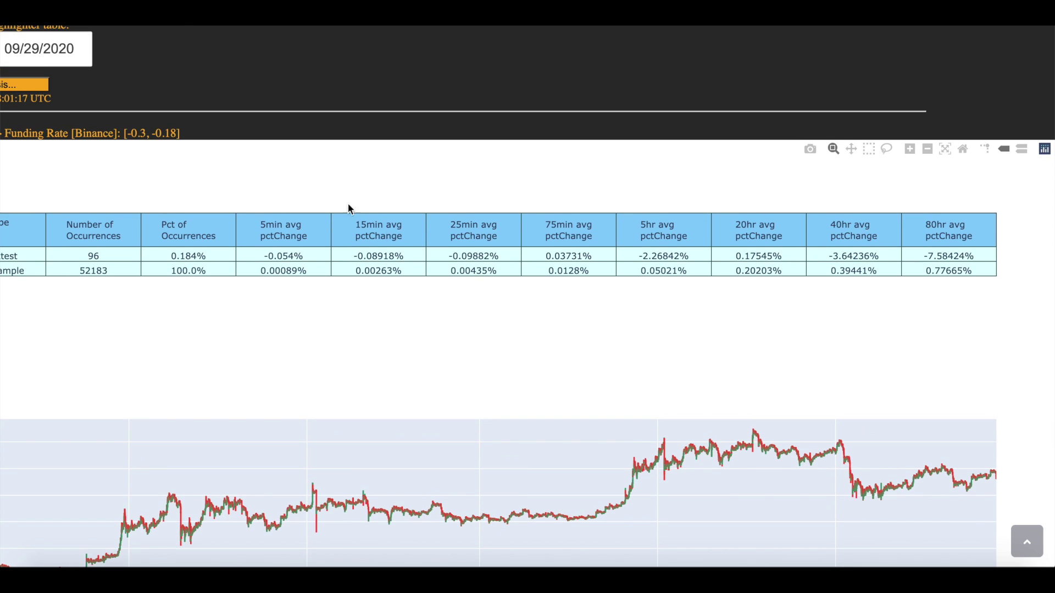
pyautogui.hscroll(-3, 503, 291)
pyautogui.scroll(2, 301, 232)
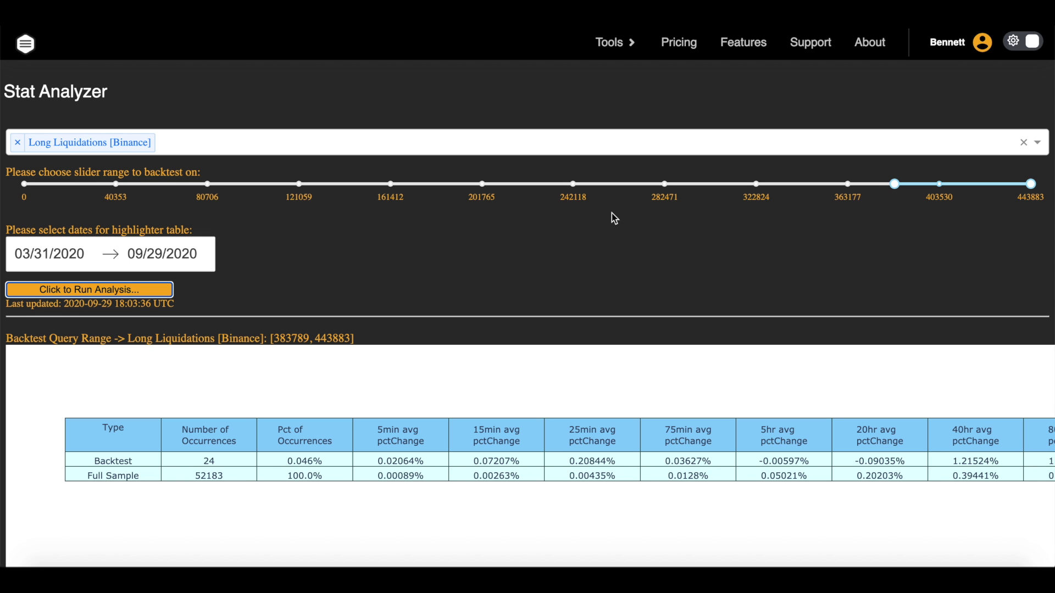
# Run the Long Liquidations [Binance] analysis for the 383789–443883 range
pyautogui.click(599, 249)
pyautogui.hscroll(2, 600, 249)
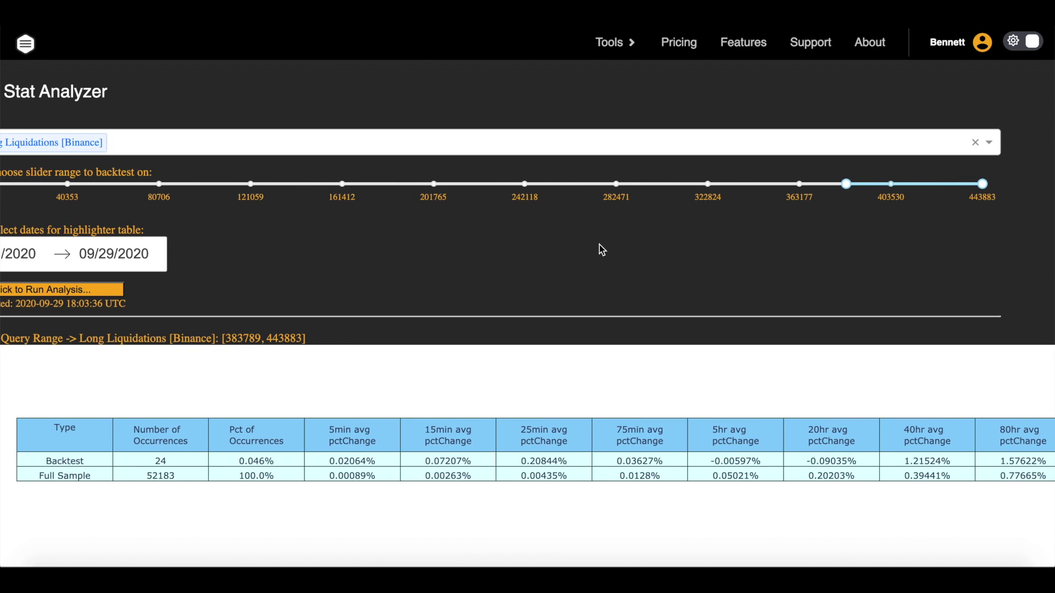
pyautogui.hscroll(-2, 601, 249)
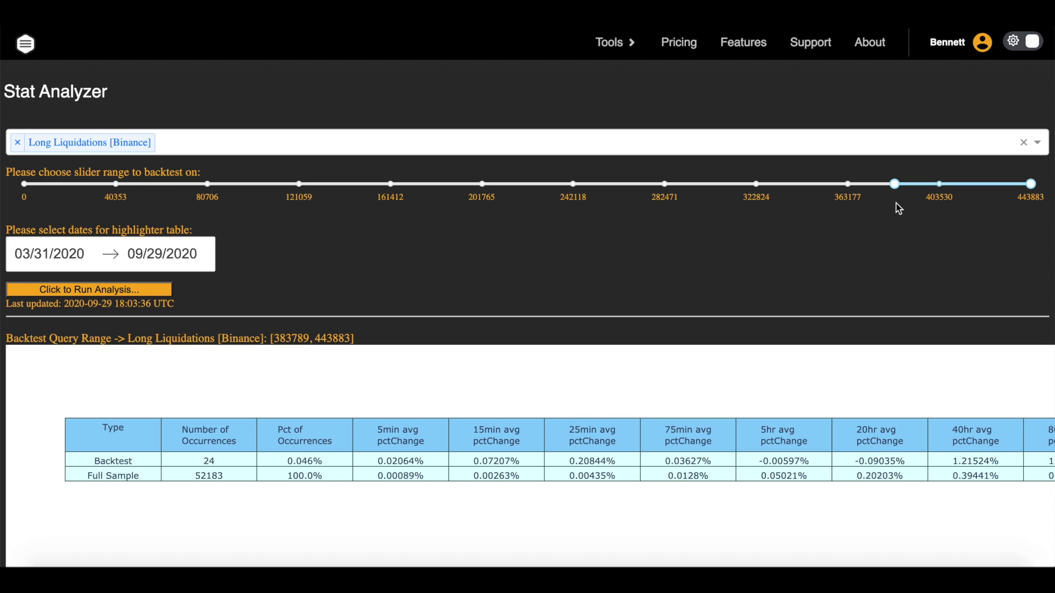
# Review the results table and the price chart with 24 highlighted occurrences
pyautogui.scroll(-2, 896, 207)
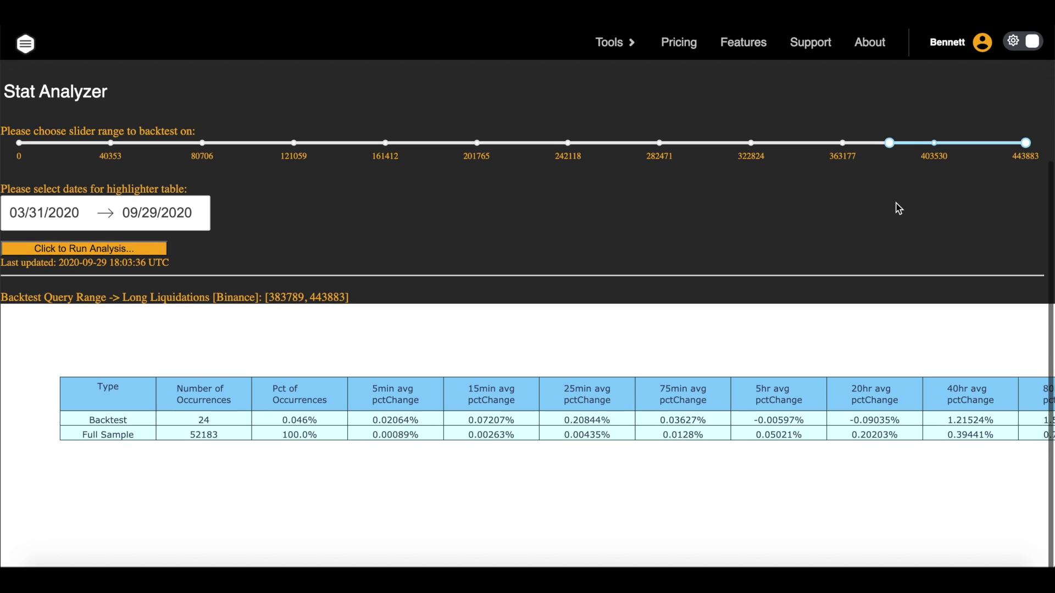
pyautogui.scroll(-1, 313, 364)
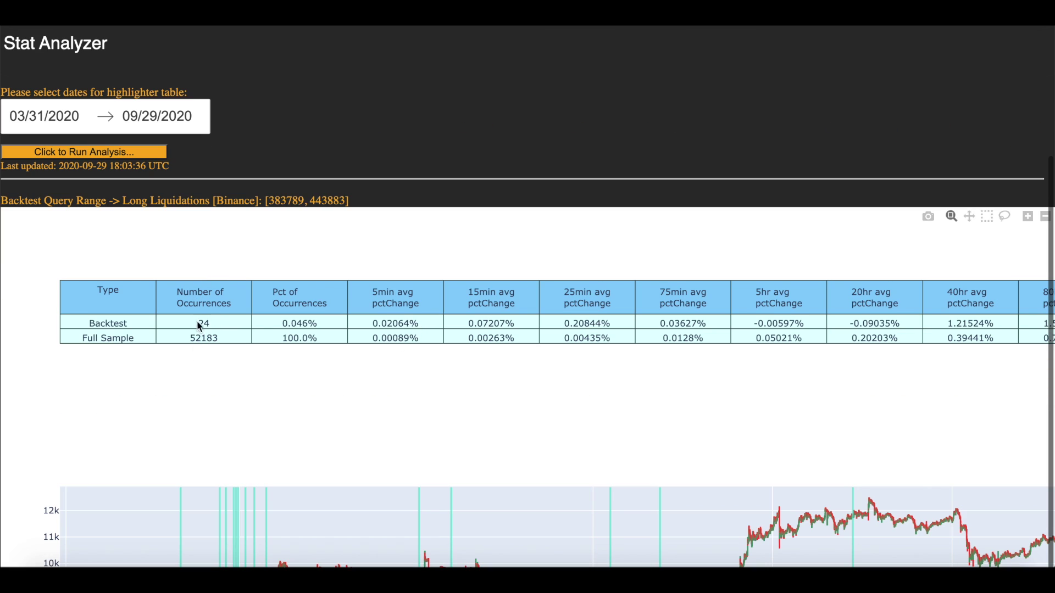
pyautogui.hscroll(2, 336, 308)
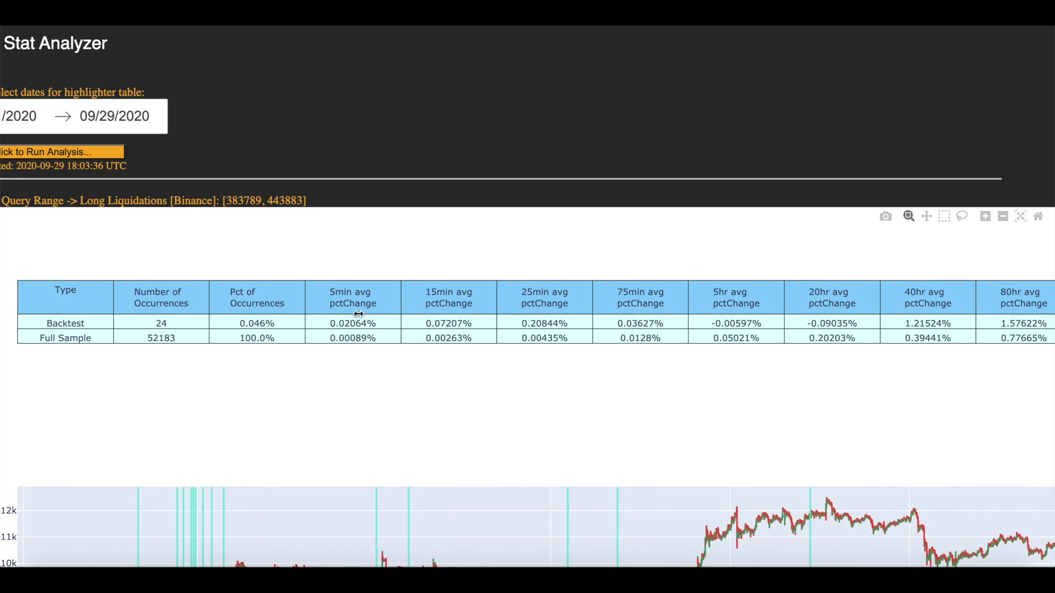
pyautogui.hscroll(1, 358, 314)
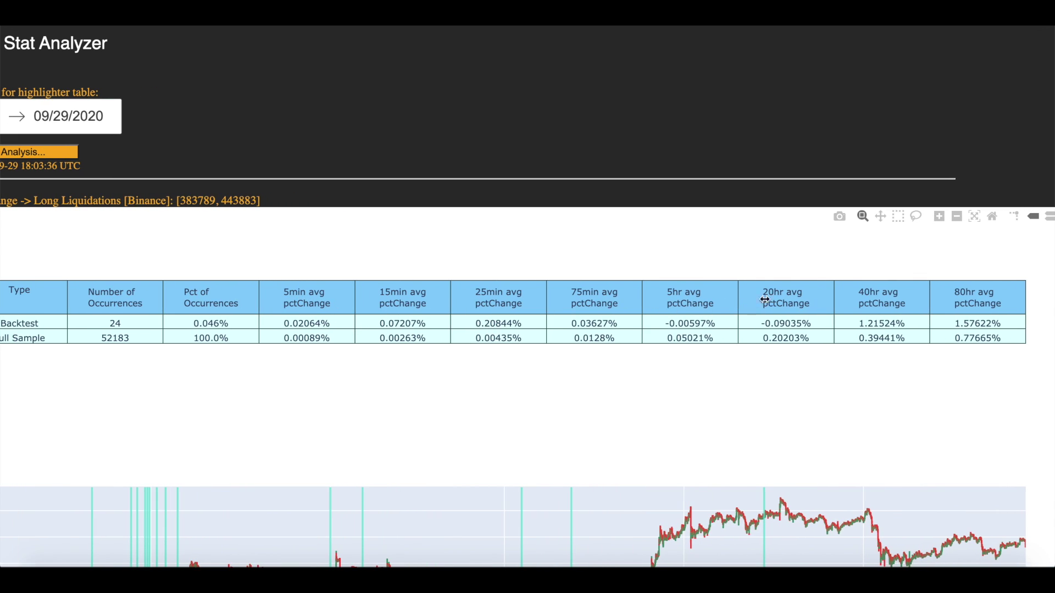
pyautogui.scroll(2, 357, 311)
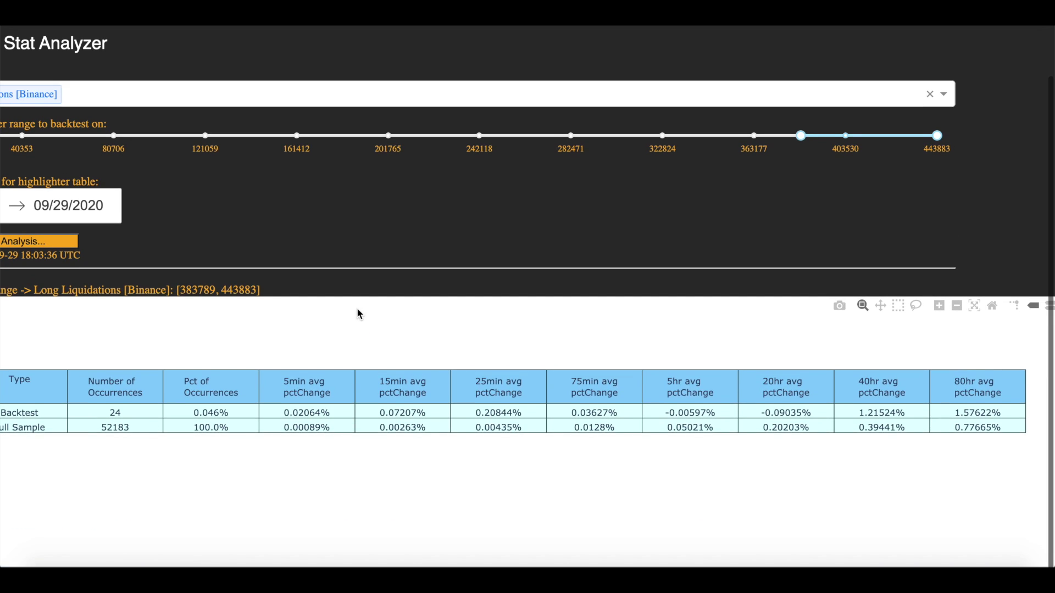
pyautogui.hscroll(-2, 357, 312)
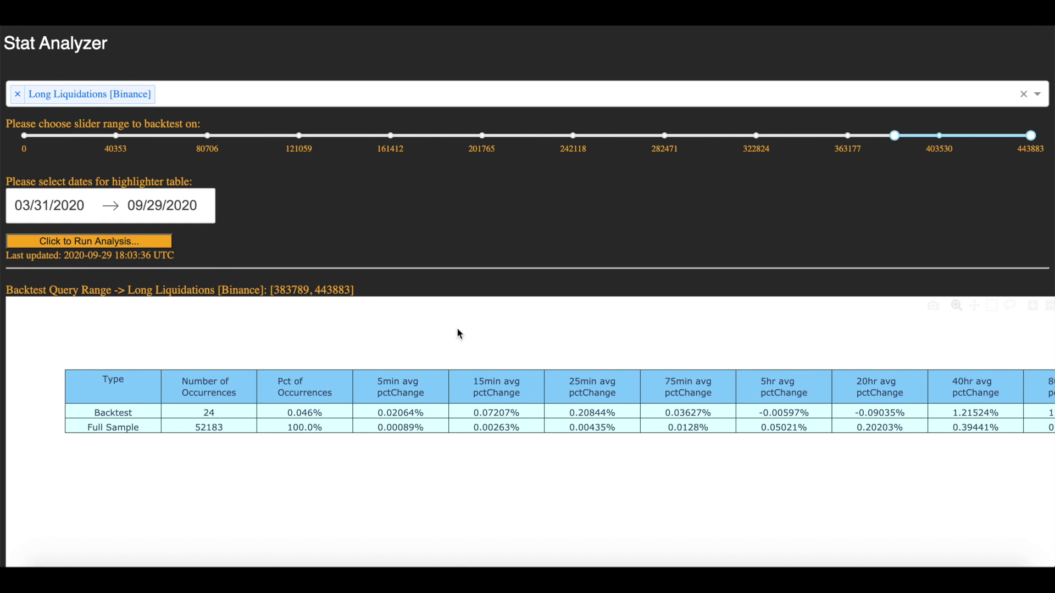
pyautogui.scroll(-3, 459, 334)
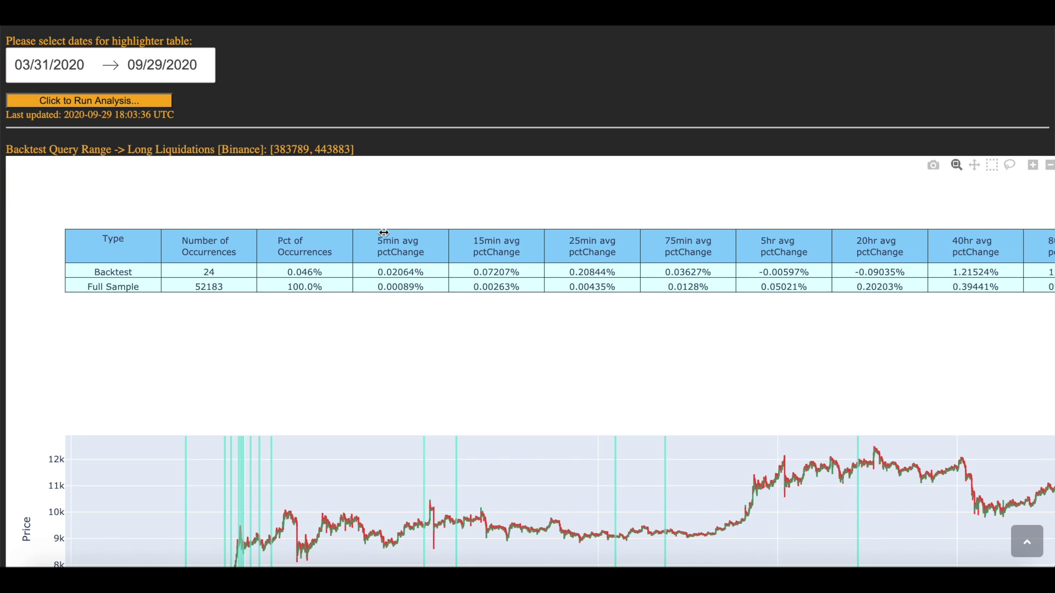
pyautogui.scroll(-1, 384, 233)
pyautogui.hscroll(3, 383, 247)
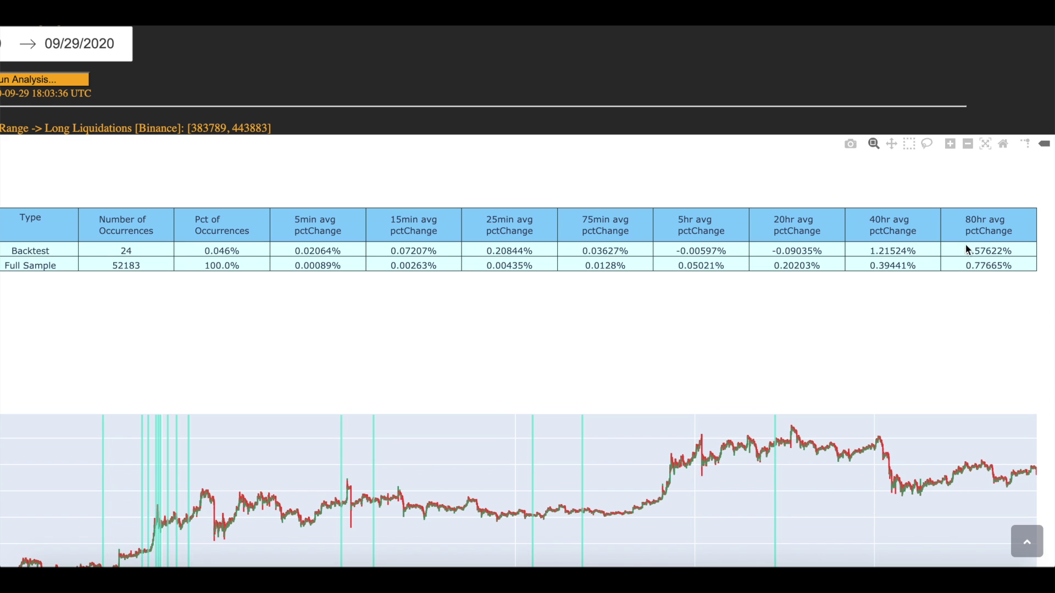
pyautogui.scroll(-3, 801, 219)
pyautogui.scroll(-3, 801, 219)
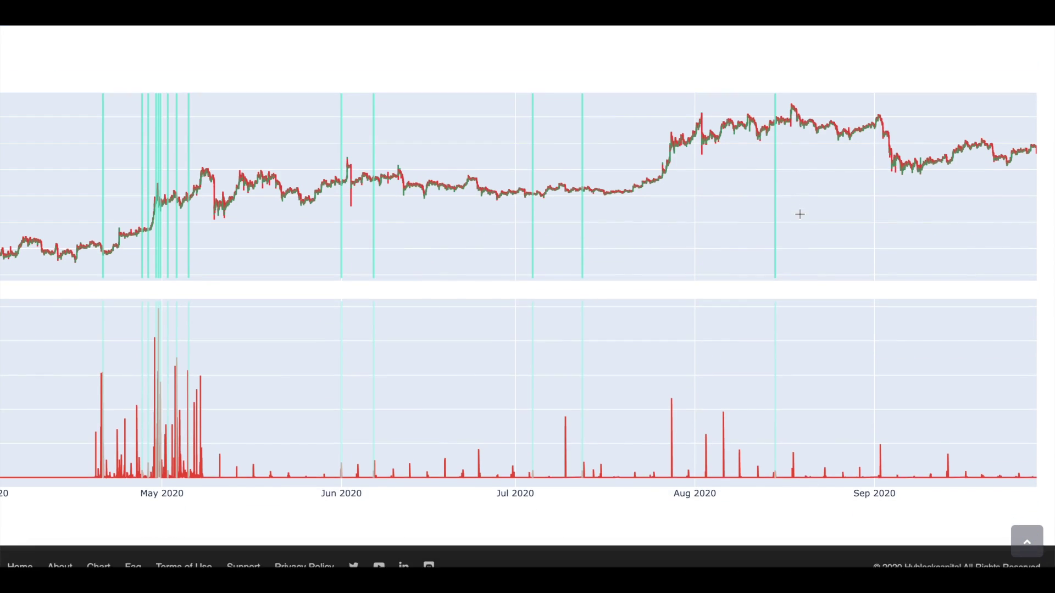
pyautogui.hscroll(-2, 553, 335)
pyautogui.scroll(2, 553, 335)
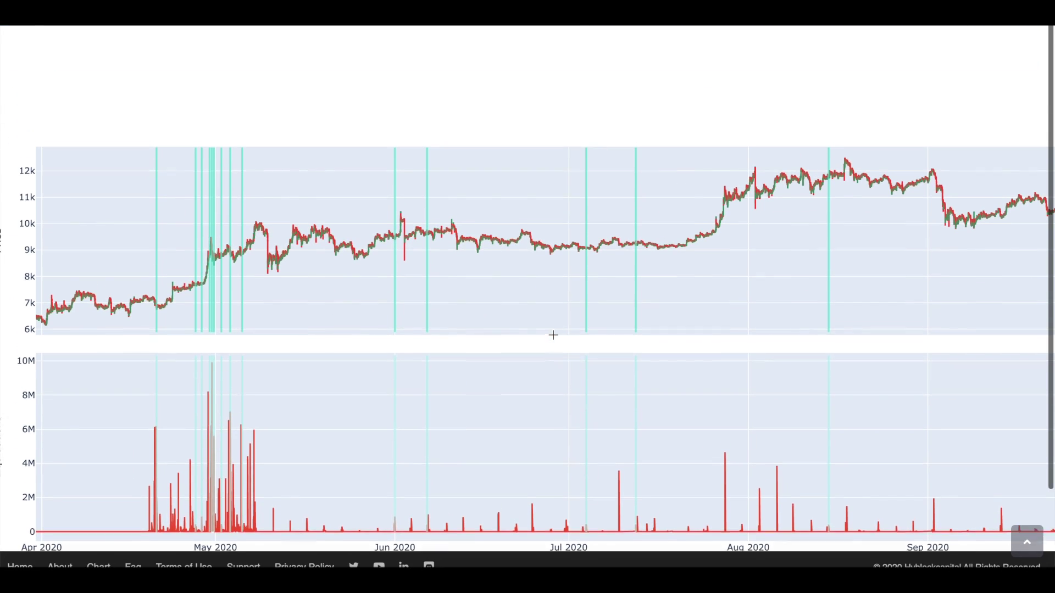
pyautogui.scroll(-2, 165, 382)
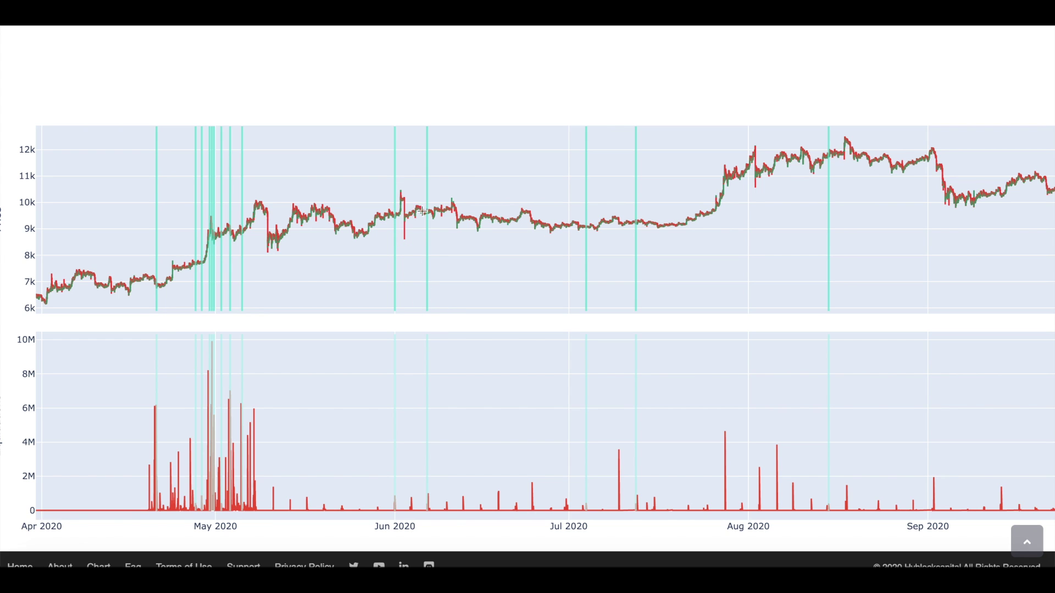
pyautogui.scroll(10, 501, 299)
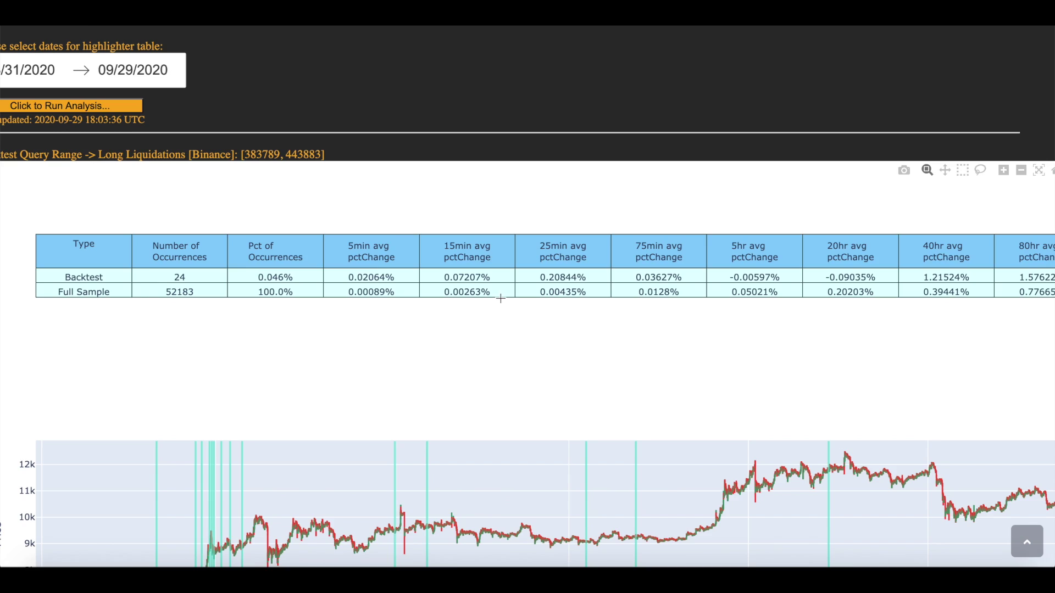
pyautogui.hscroll(-1, 168, 208)
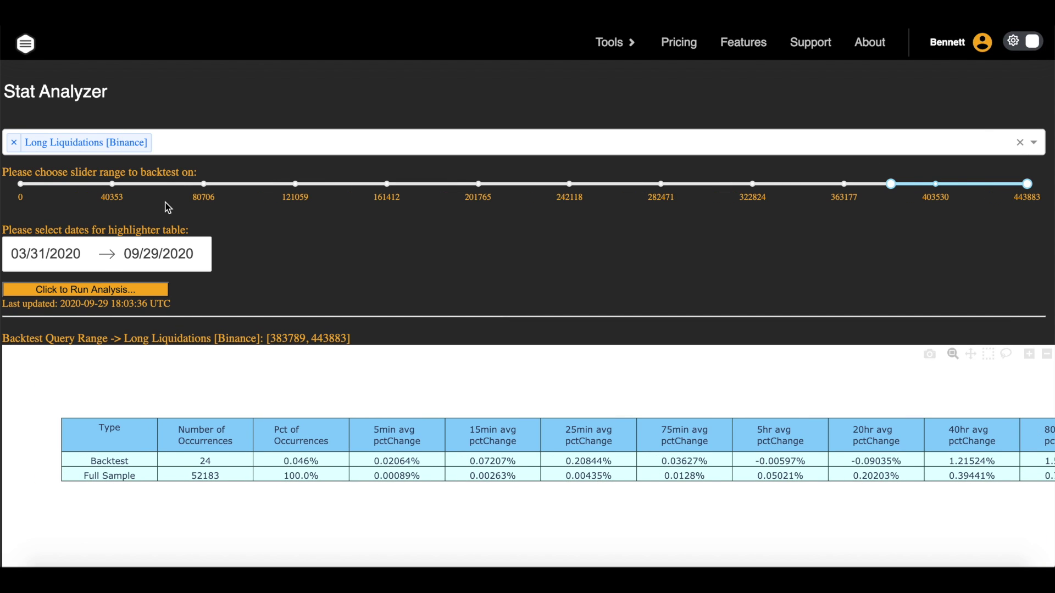
pyautogui.hscroll(1, 190, 137)
pyautogui.scroll(-1, 189, 137)
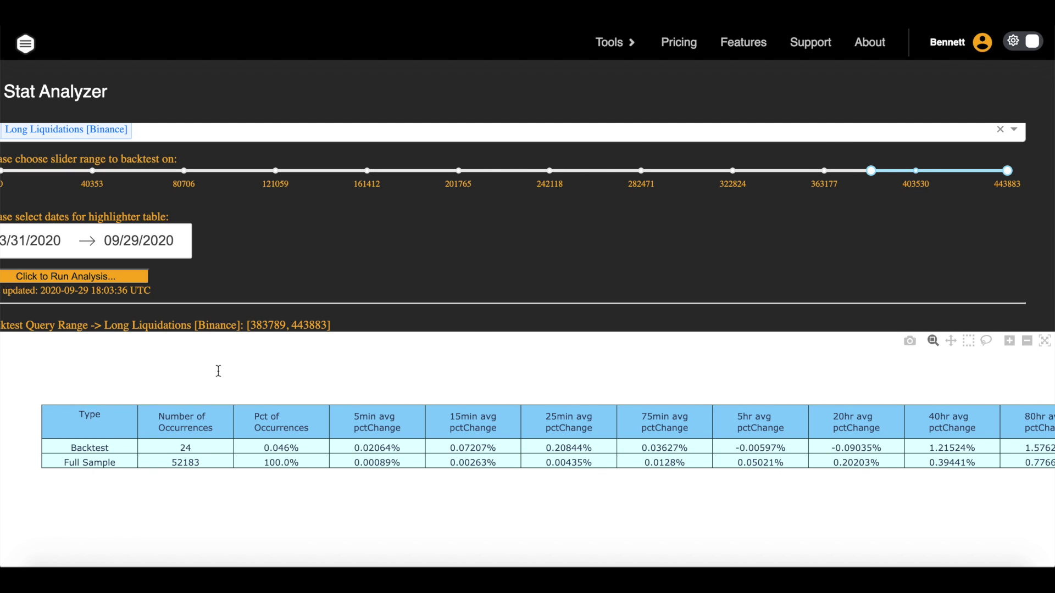
pyautogui.scroll(-1, 205, 407)
pyautogui.scroll(-1, 205, 407)
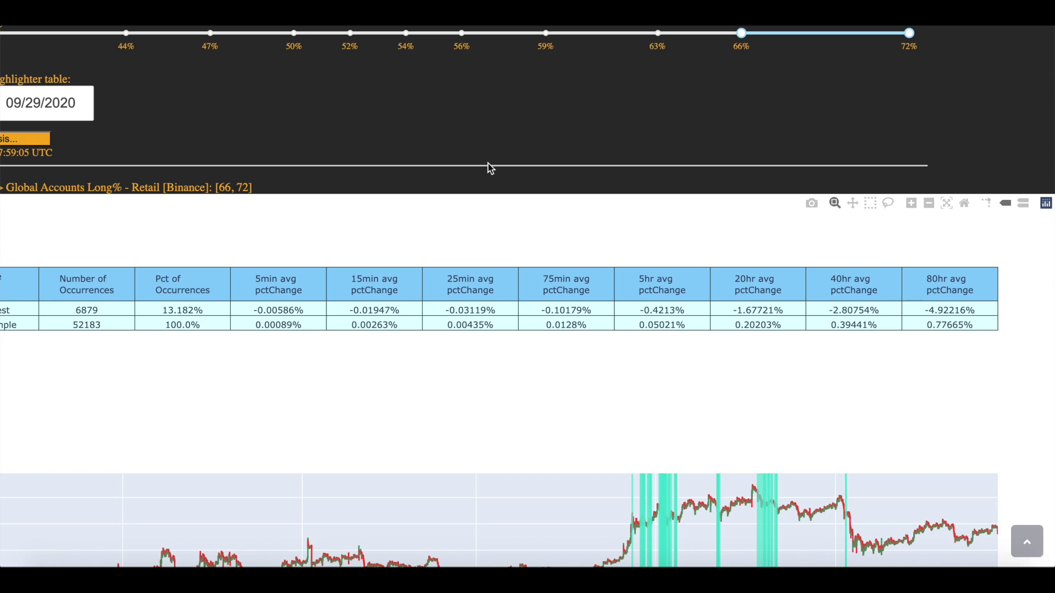
# Review the 66–72% results table and clear the highlight on the query range text
pyautogui.scroll(3, 503, 191)
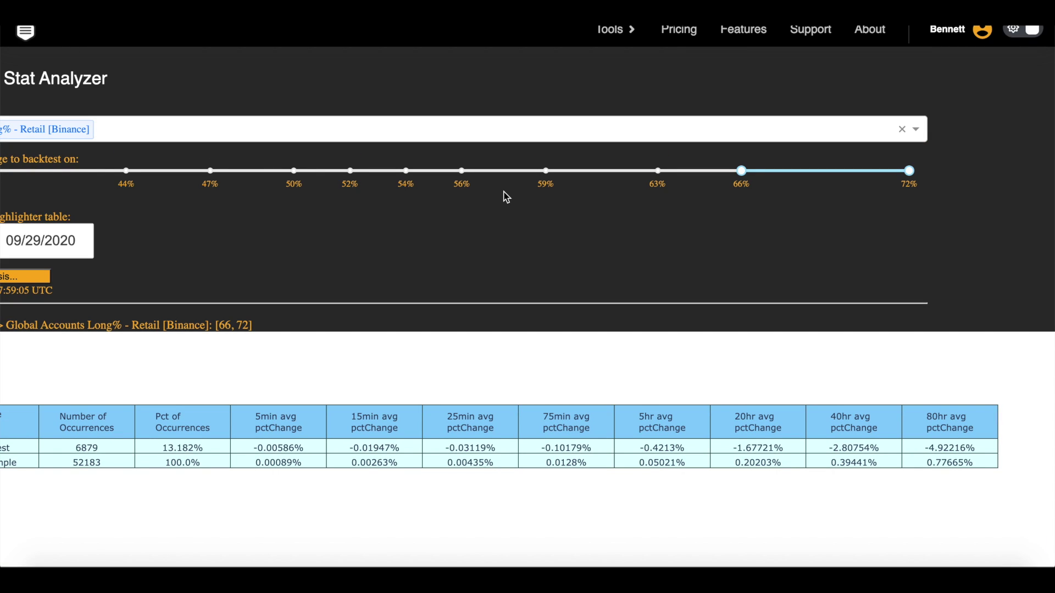
pyautogui.hscroll(-3, 506, 197)
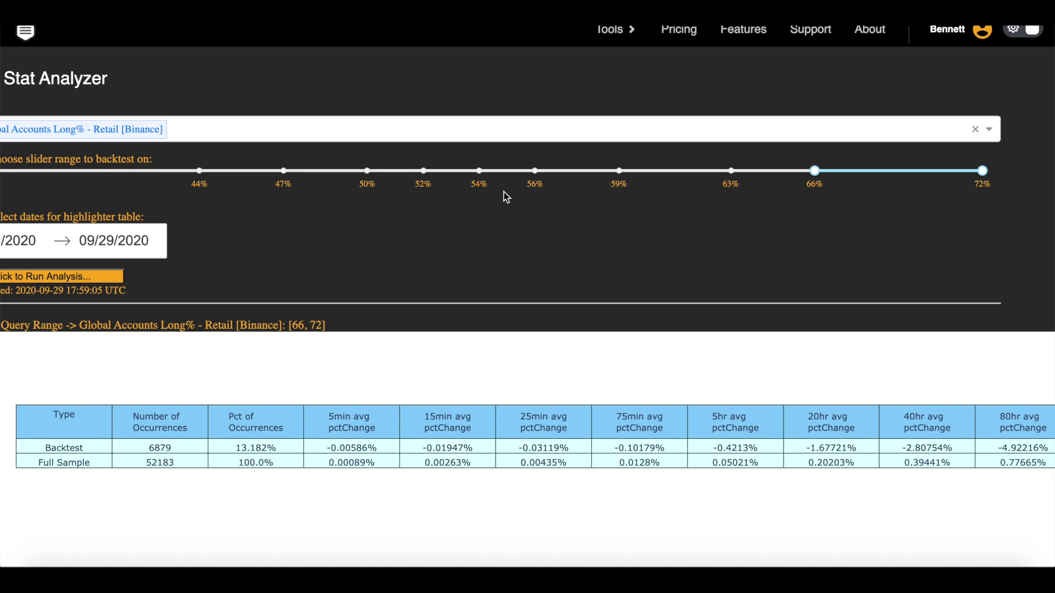
pyautogui.scroll(-2, 506, 196)
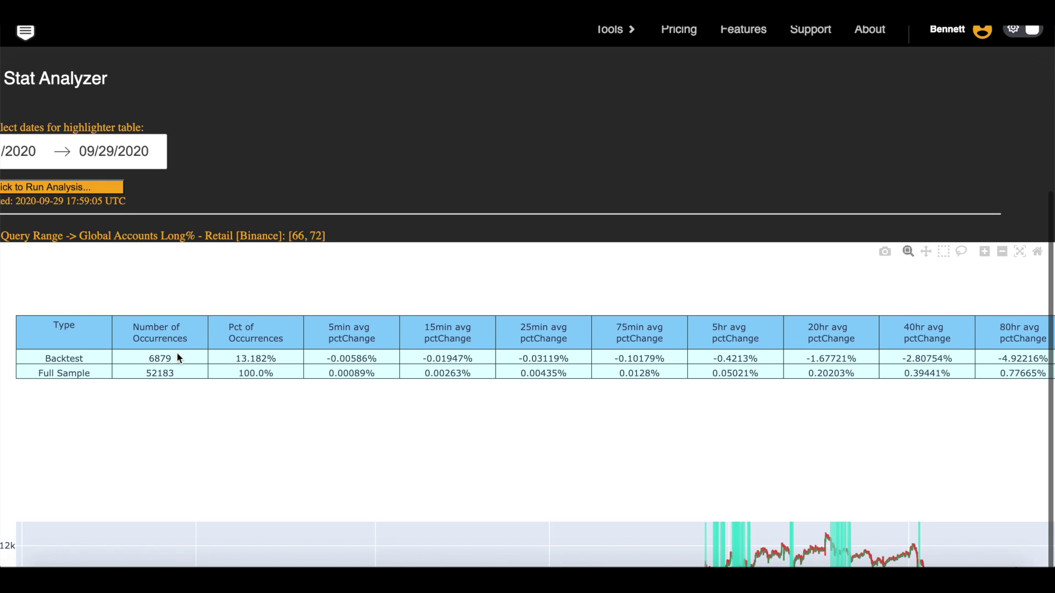
pyautogui.hscroll(2, 177, 354)
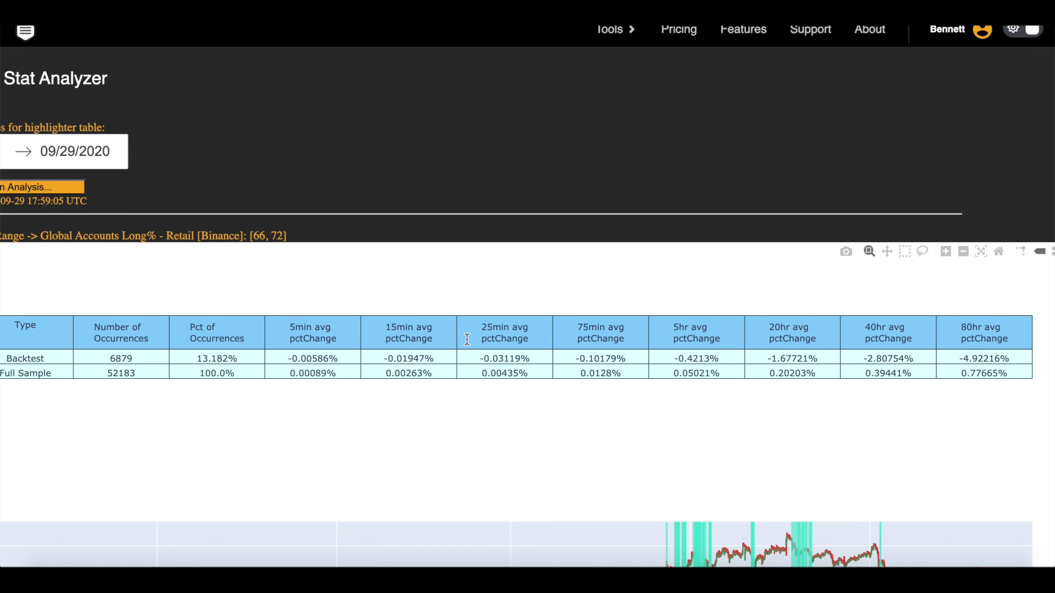
pyautogui.scroll(-3, 356, 360)
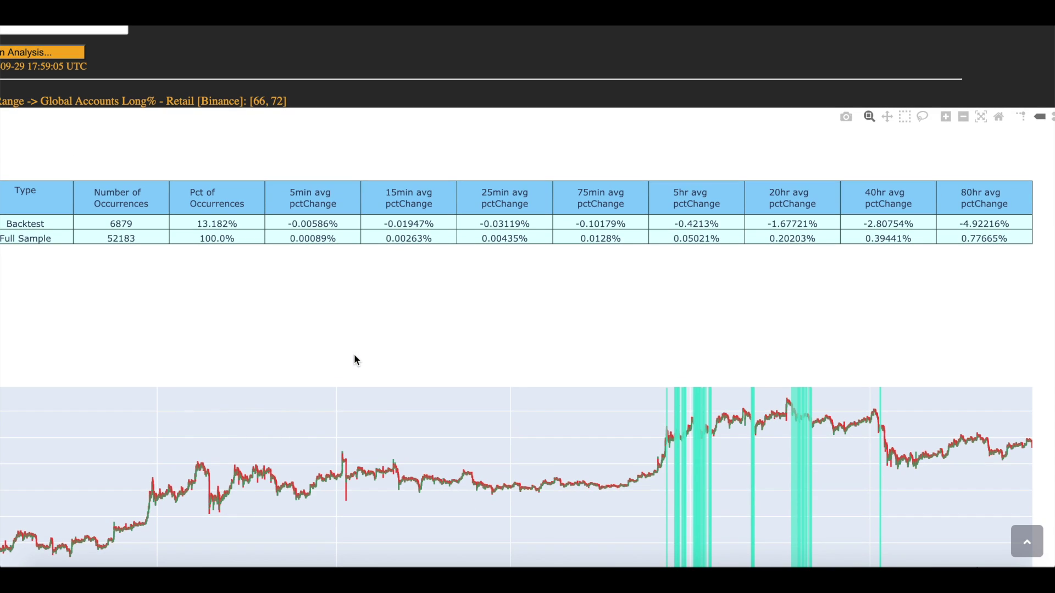
pyautogui.hscroll(-3, 401, 347)
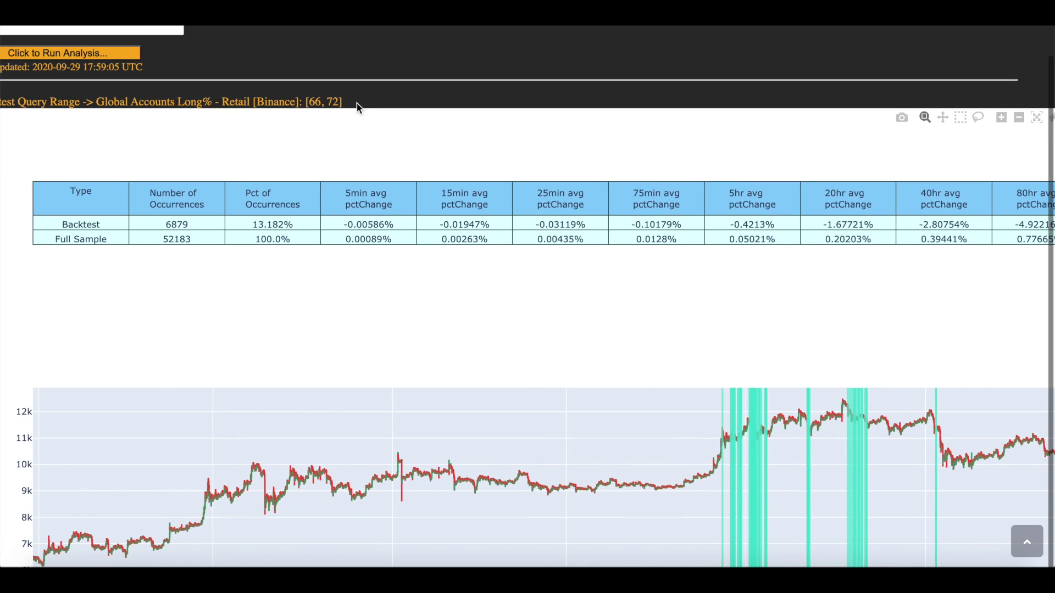
pyautogui.moveTo(341, 102); pyautogui.dragTo(331, 124)
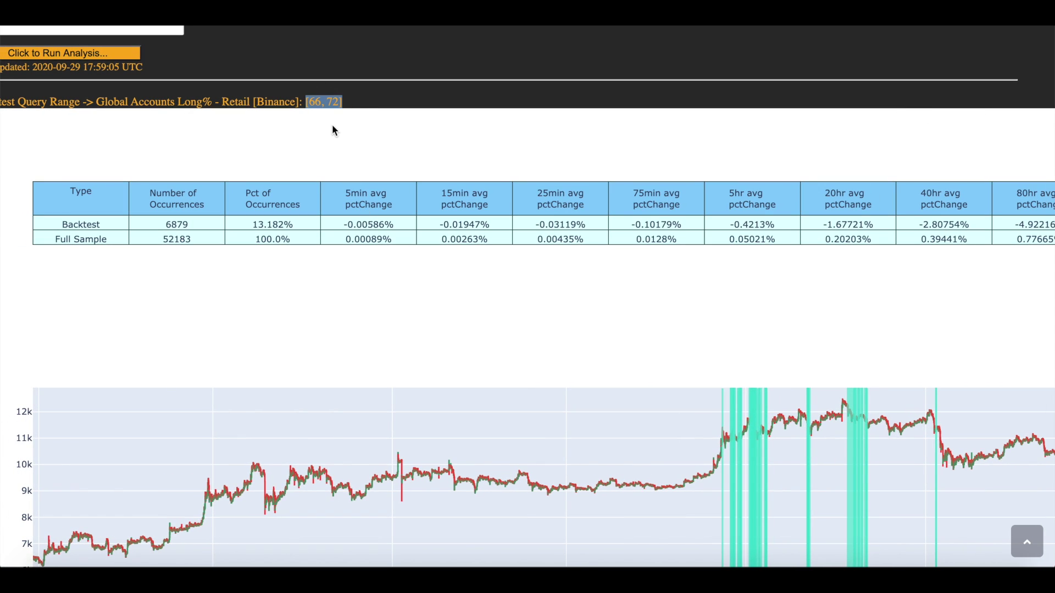
pyautogui.click(314, 221)
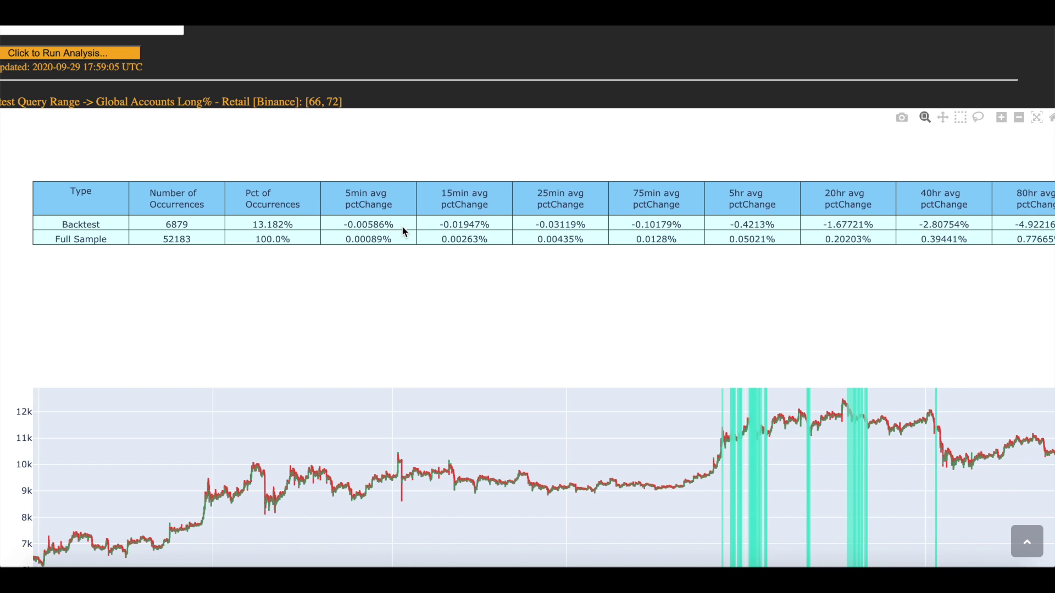
# Scroll through the price and retail Long% charts highlighting April–mid-June 2020 periods
pyautogui.scroll(-1, 429, 198)
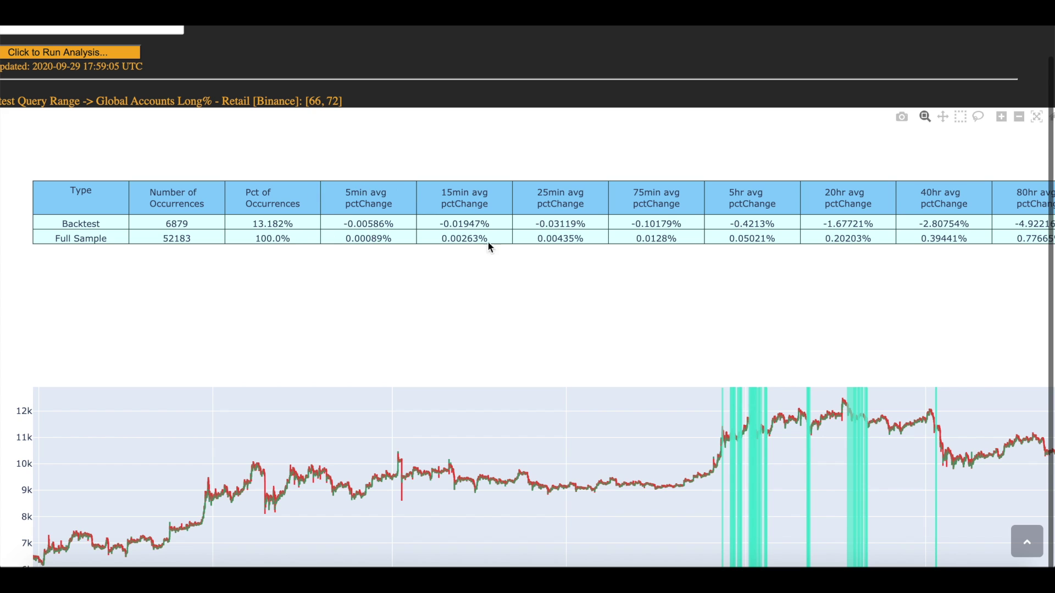
pyautogui.scroll(-3, 676, 242)
pyautogui.scroll(1, 636, 166)
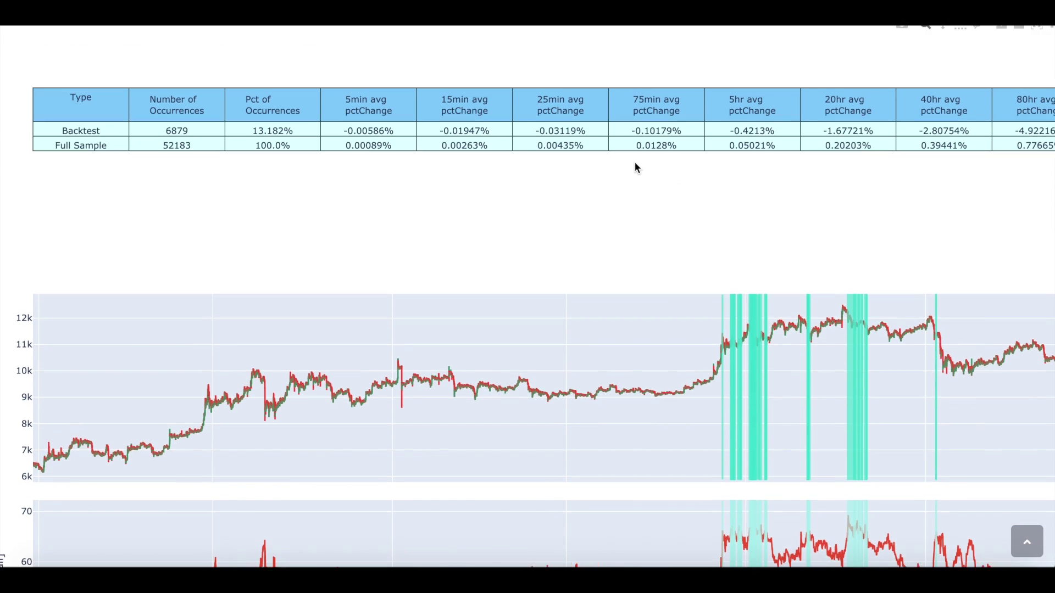
pyautogui.scroll(2, 635, 163)
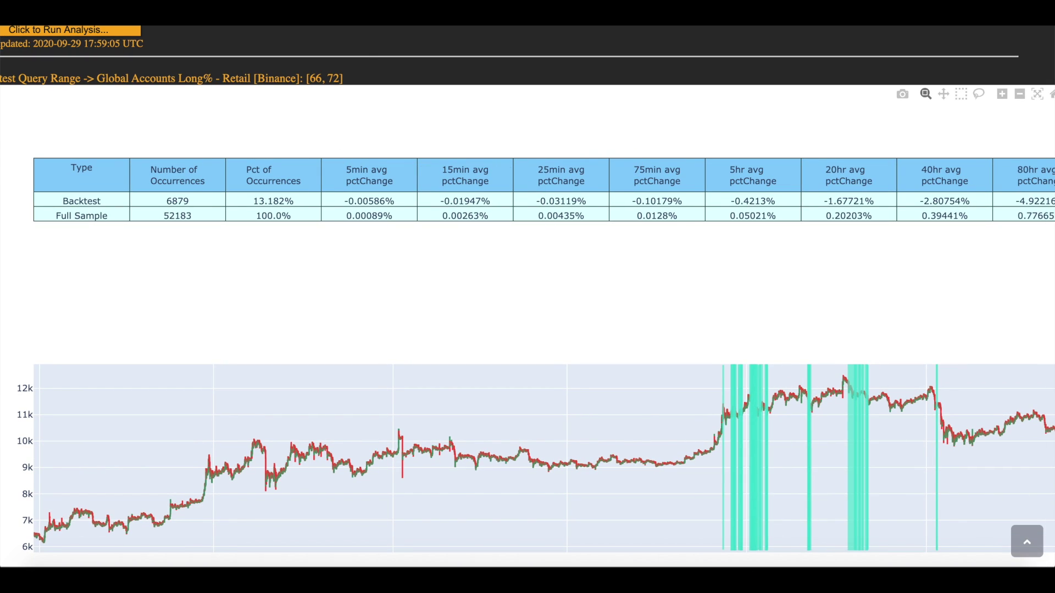
pyautogui.scroll(-10, 514, 280)
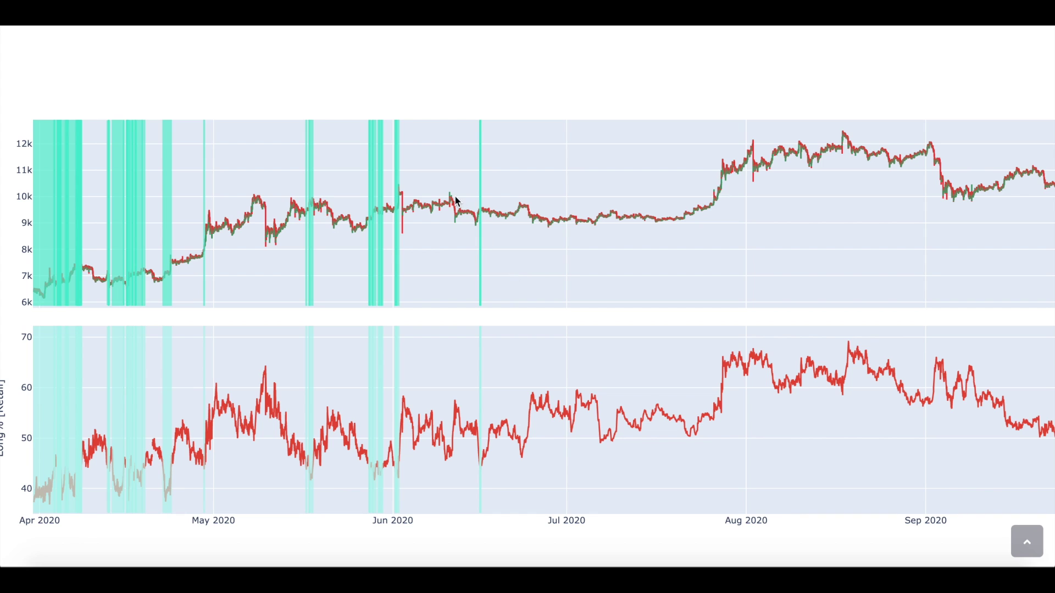
# Scroll back up and open the indicator dropdown list
pyautogui.scroll(5, 467, 147)
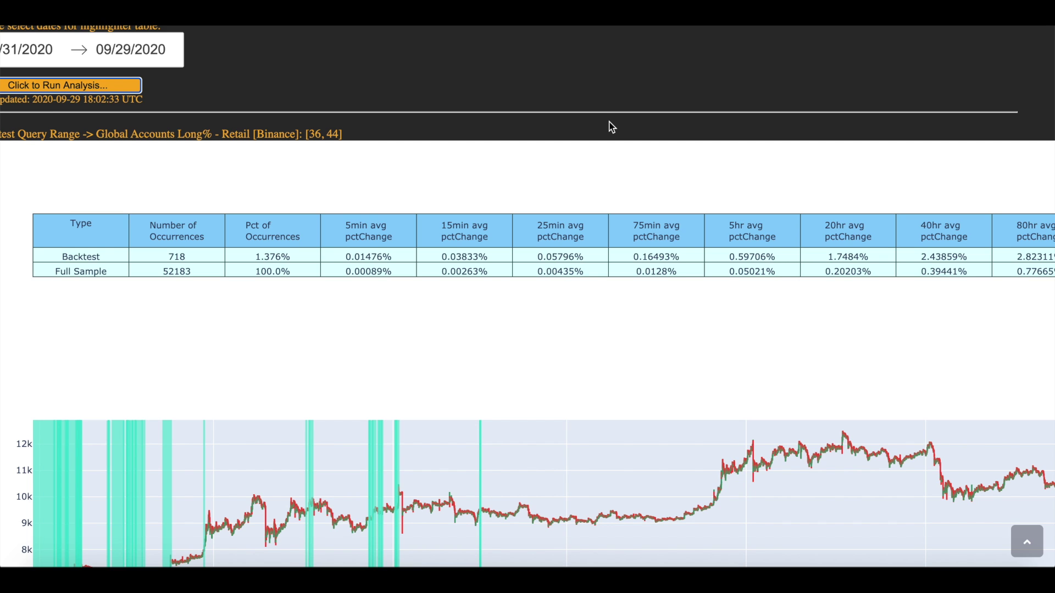
pyautogui.scroll(3, 612, 127)
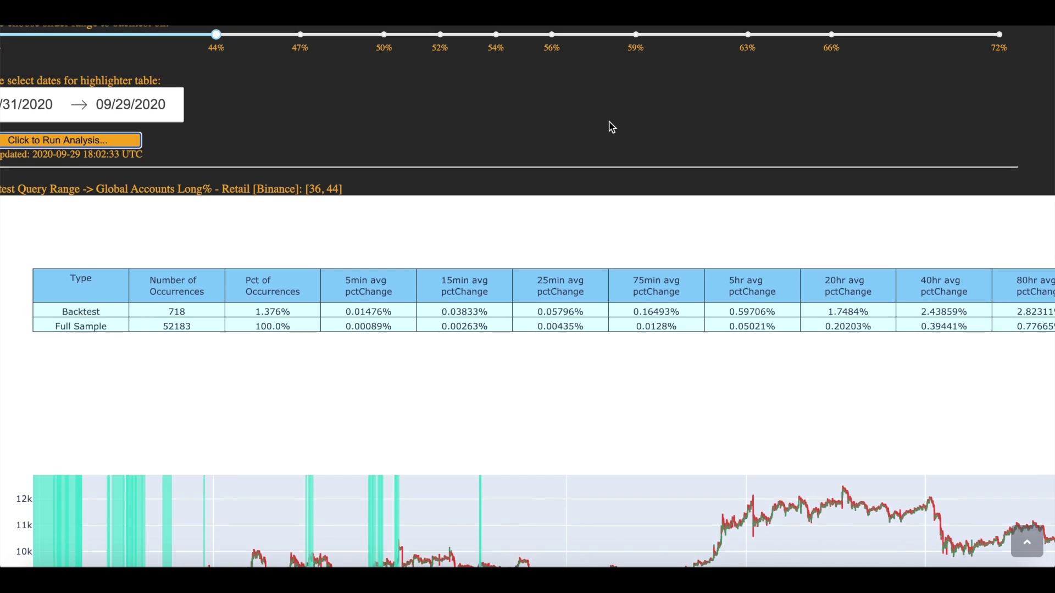
pyautogui.click(420, 74)
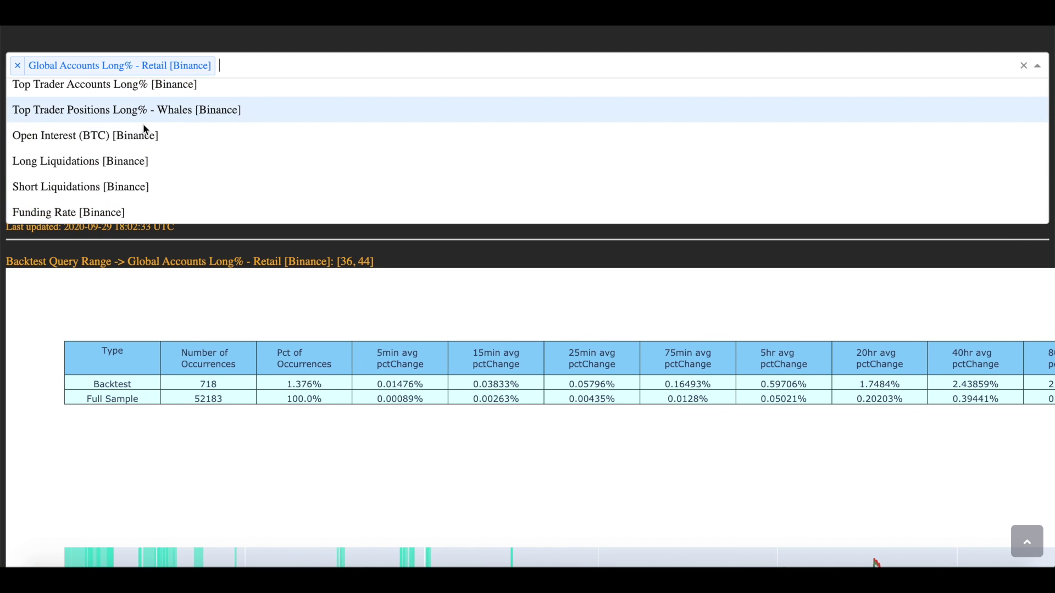
pyautogui.scroll(-1, 199, 137)
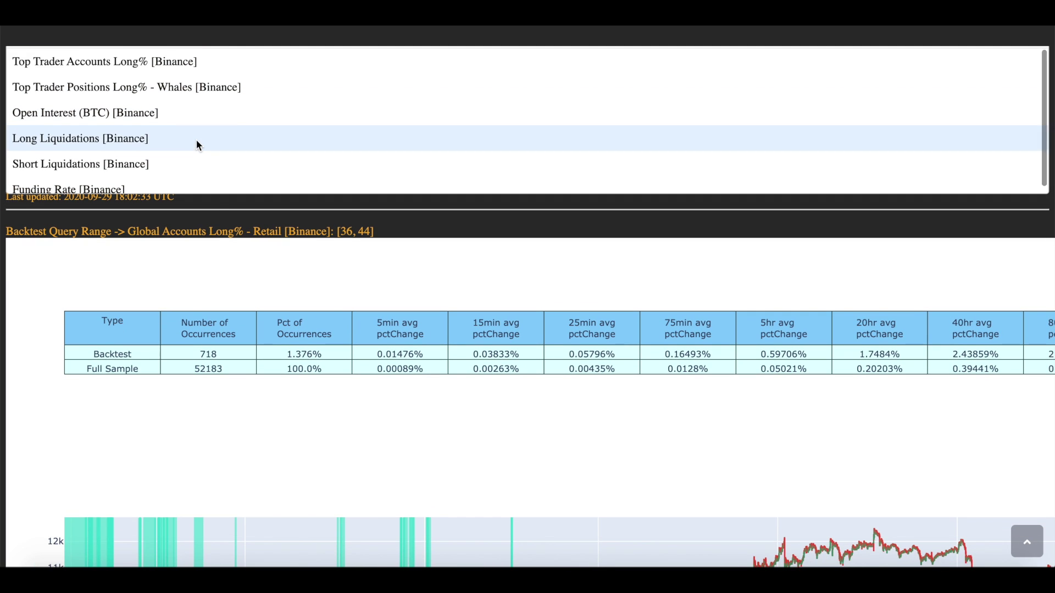
pyautogui.scroll(-1, 197, 139)
pyautogui.scroll(2, 173, 98)
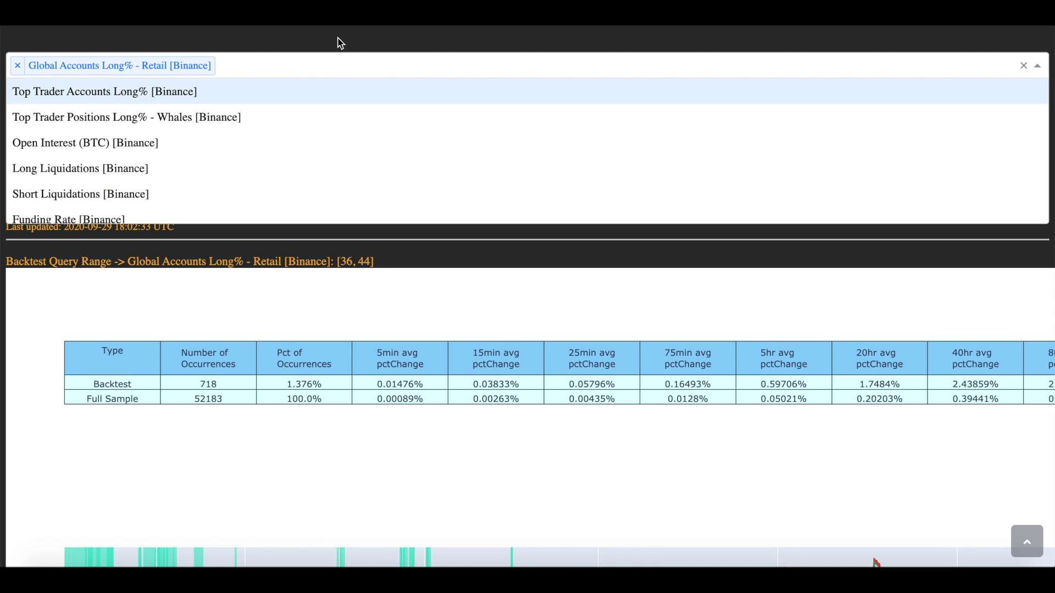
pyautogui.scroll(-1, 297, 212)
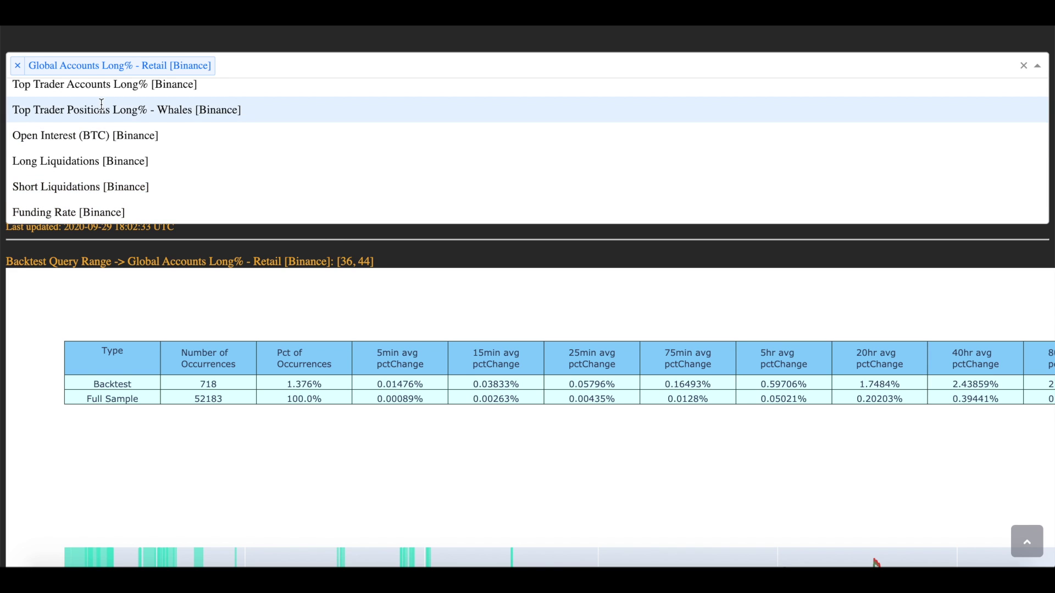
pyautogui.scroll(1, 104, 103)
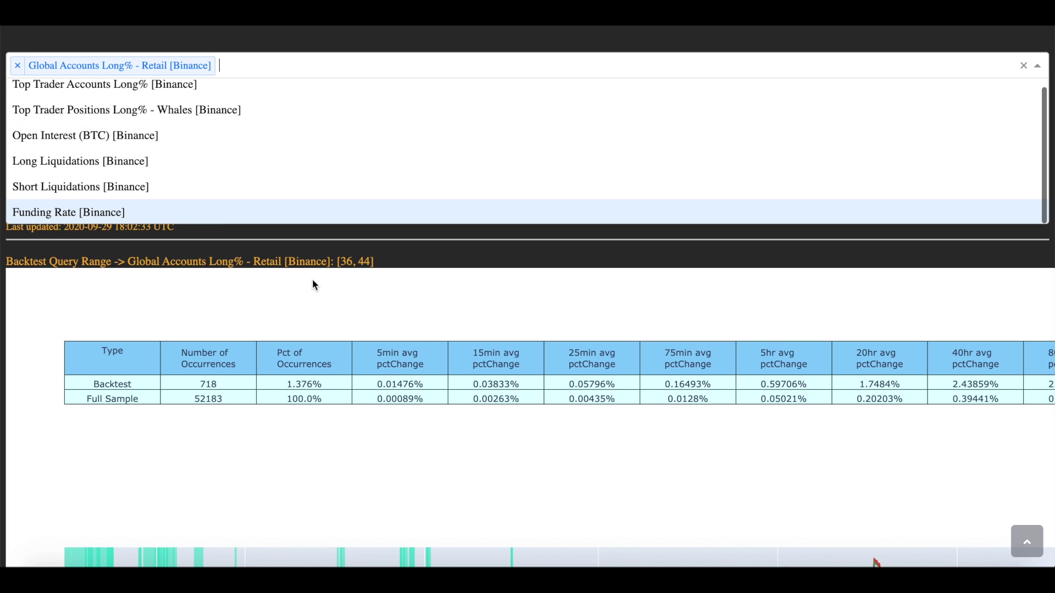
# Dismiss the indicator dropdown unchanged and return to the top of the page
pyautogui.click(313, 280)
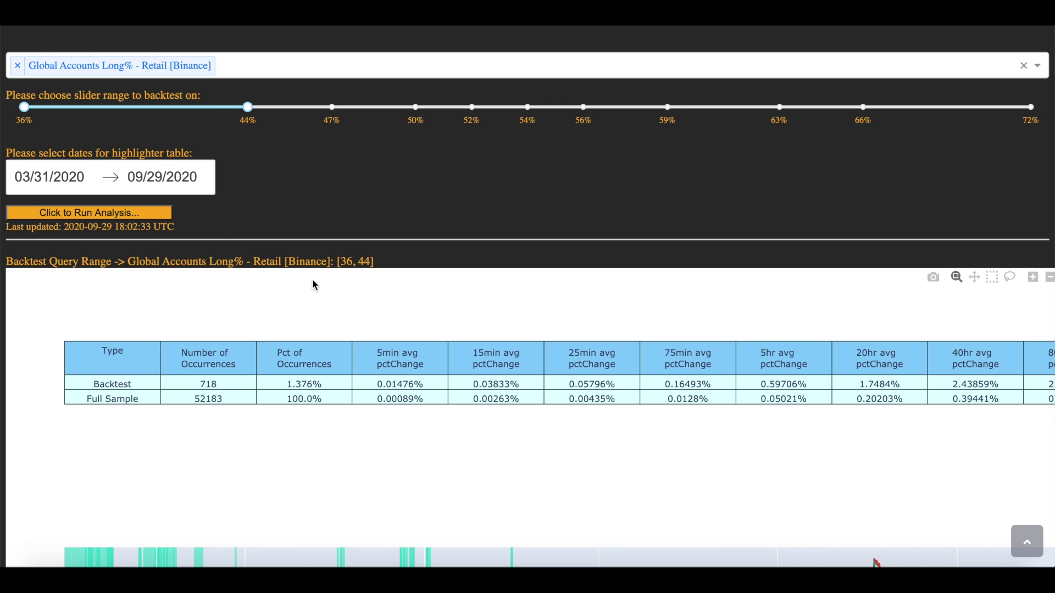
pyautogui.scroll(1, 314, 285)
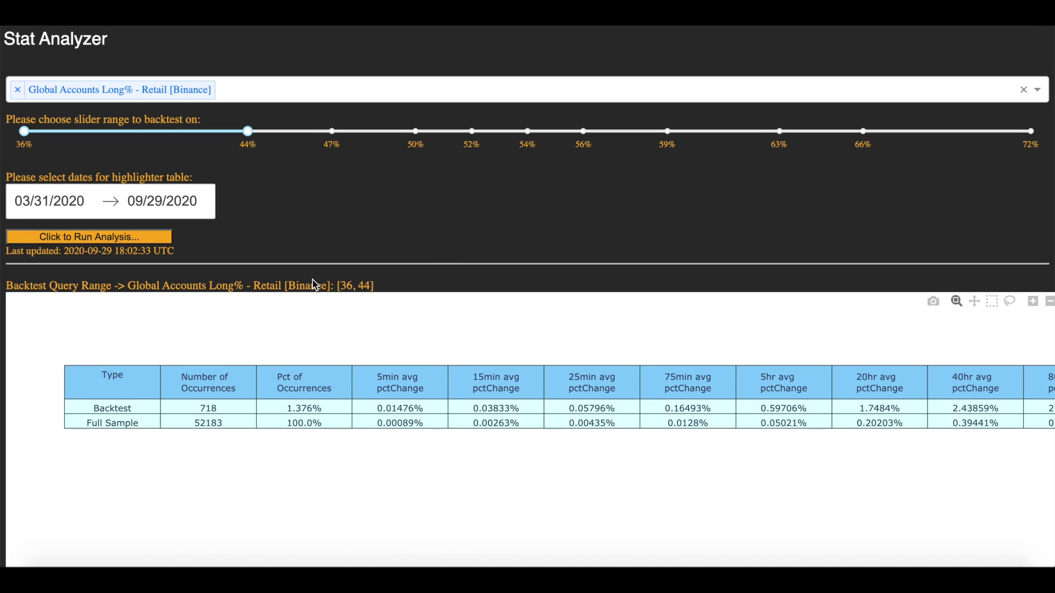